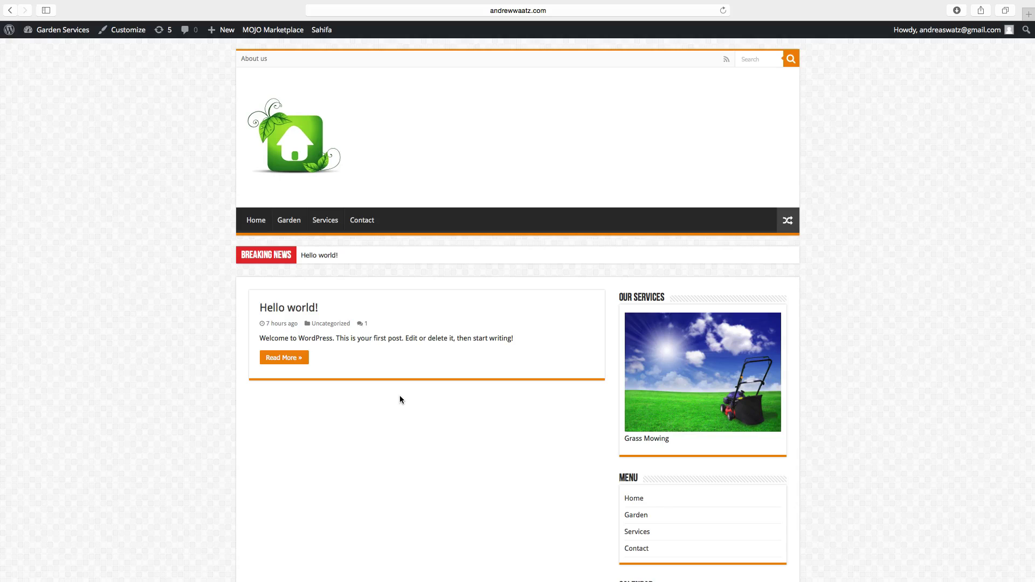
Step: On the Posts Categories page, add category 'Garden summer' with slug garden-summer
{"action": "mouse_move", "coordinate": [46, 34]}
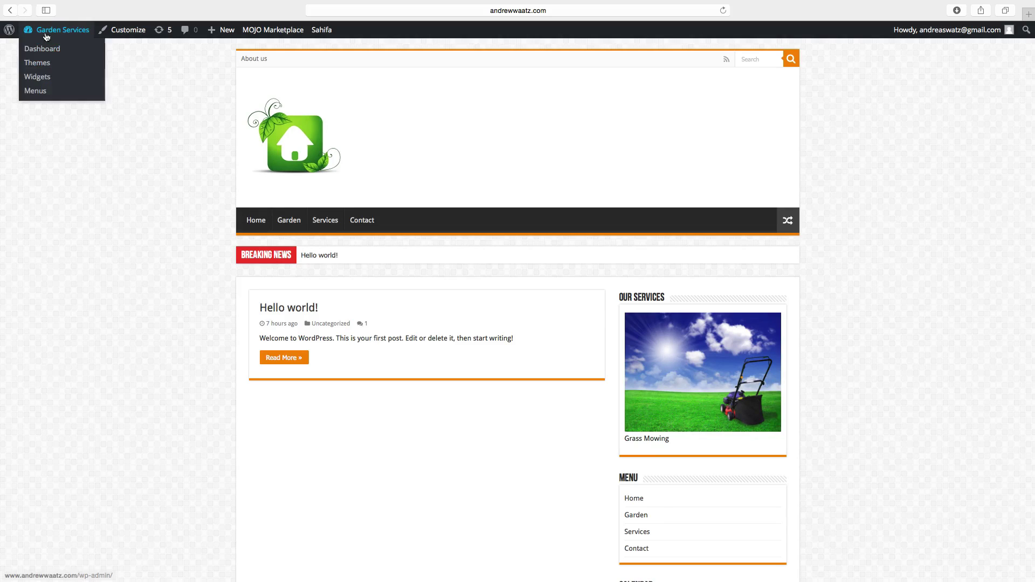
{"action": "left_click", "coordinate": [37, 50]}
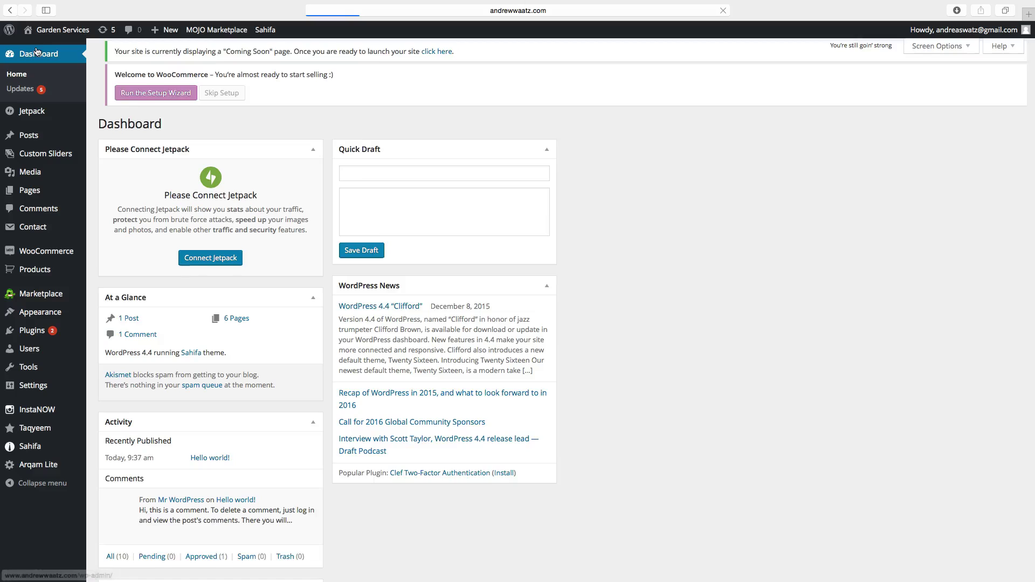
{"action": "mouse_move", "coordinate": [34, 138]}
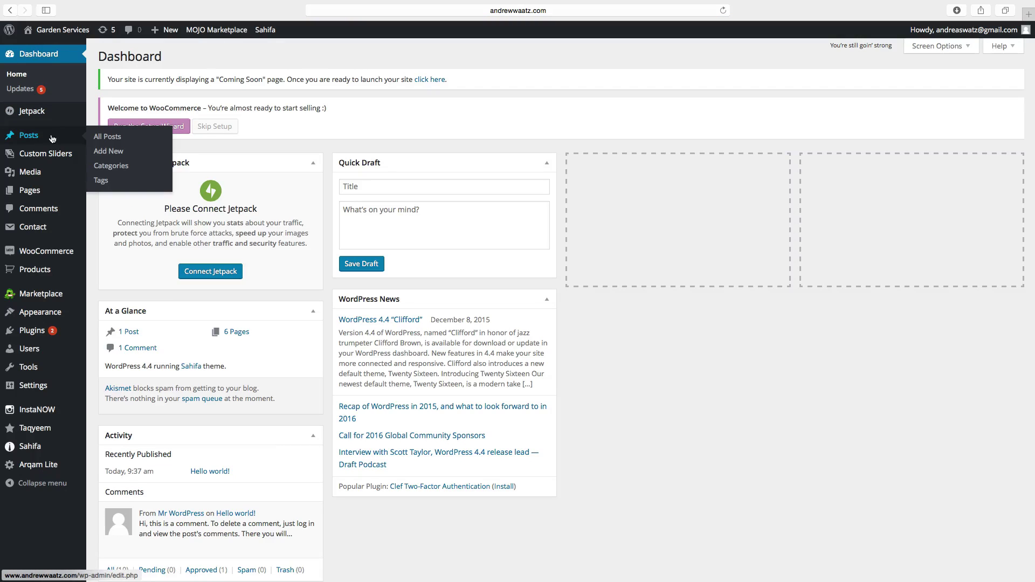
{"action": "left_click", "coordinate": [111, 166]}
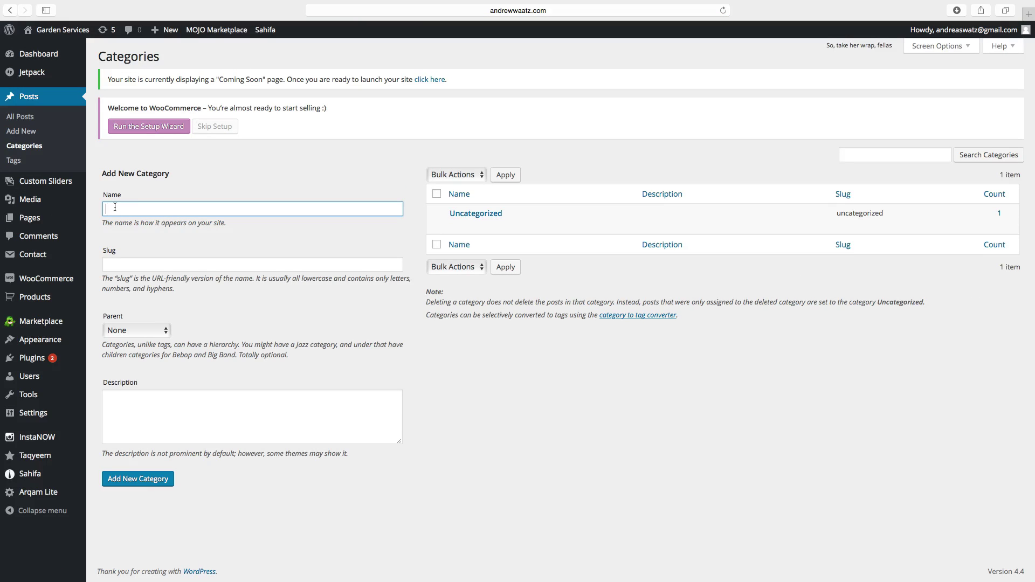
{"action": "type", "text": "Garden summer"}
{"action": "left_click_drag", "start_coordinate": [164, 209], "coordinate": [111, 210]}
{"action": "right_click", "coordinate": [111, 210]}
{"action": "left_click", "coordinate": [150, 248]}
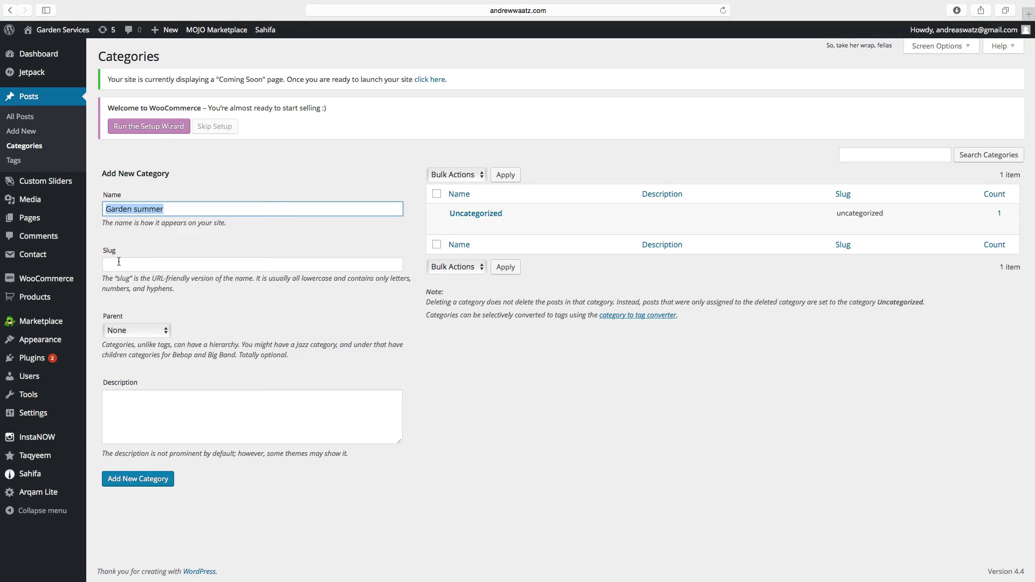
{"action": "left_click", "coordinate": [123, 264]}
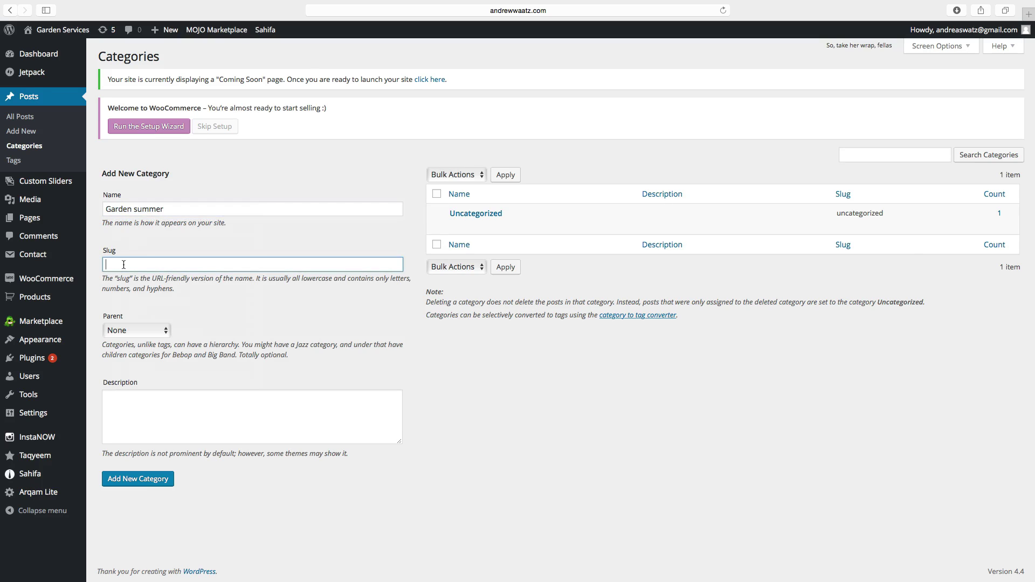
{"action": "key", "text": "super+v"}
{"action": "left_click", "coordinate": [130, 485]}
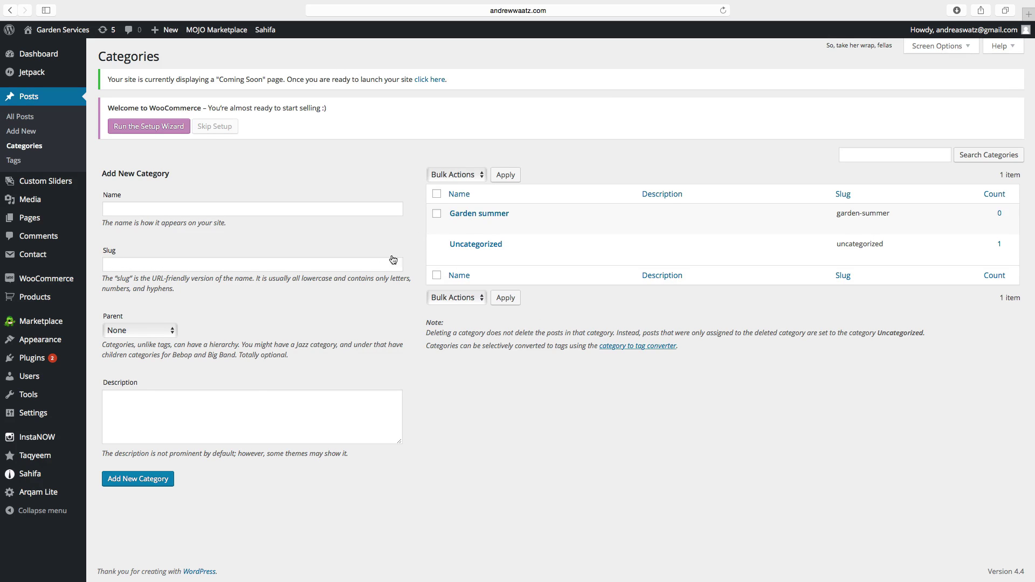
{"action": "mouse_move", "coordinate": [459, 217]}
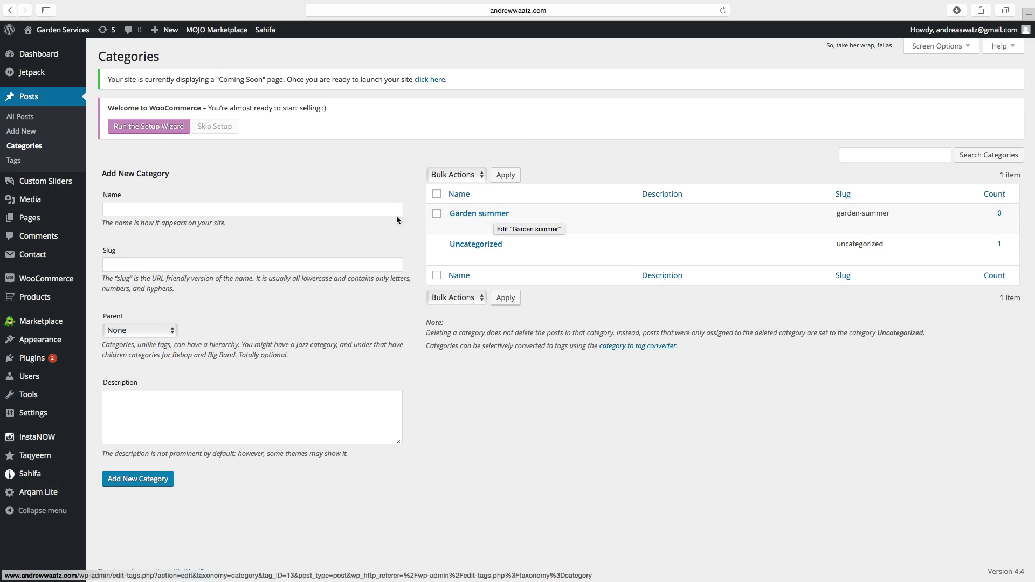
Step: Add Garden summer to the Main menu nested under Garden, and save the menu
{"action": "mouse_move", "coordinate": [70, 341]}
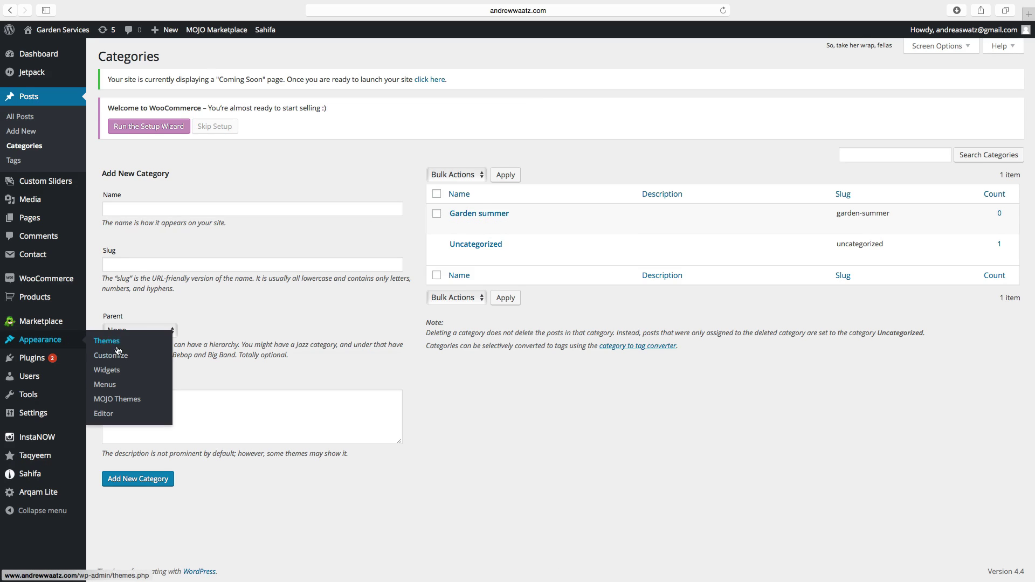
{"action": "left_click", "coordinate": [105, 385]}
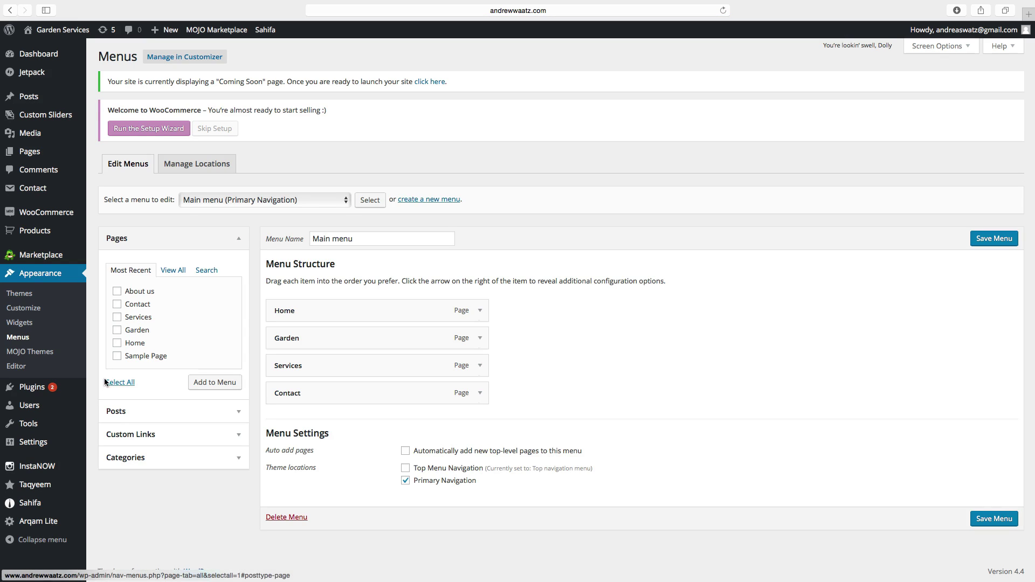
{"action": "left_click", "coordinate": [135, 458]}
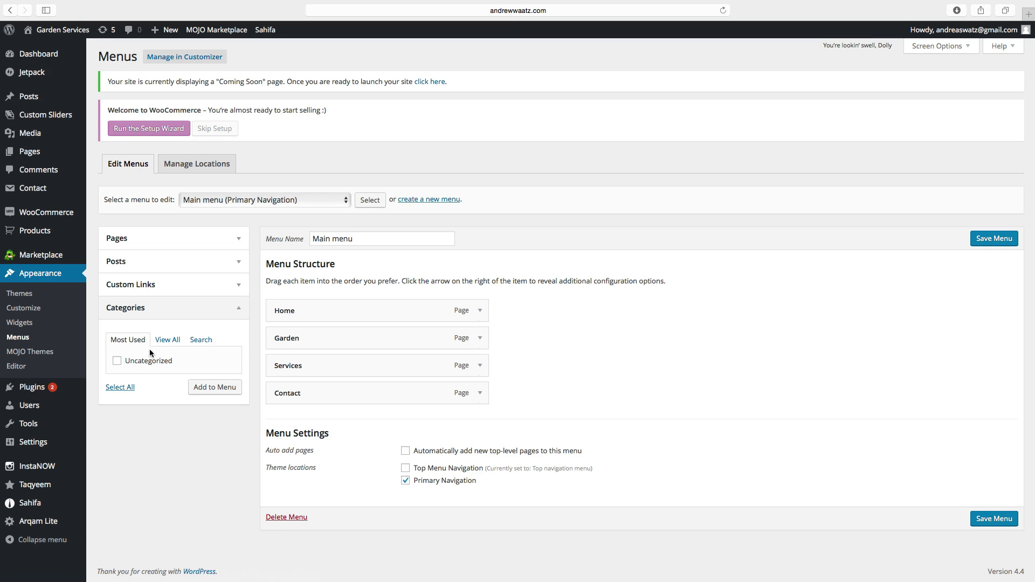
{"action": "left_click", "coordinate": [166, 339]}
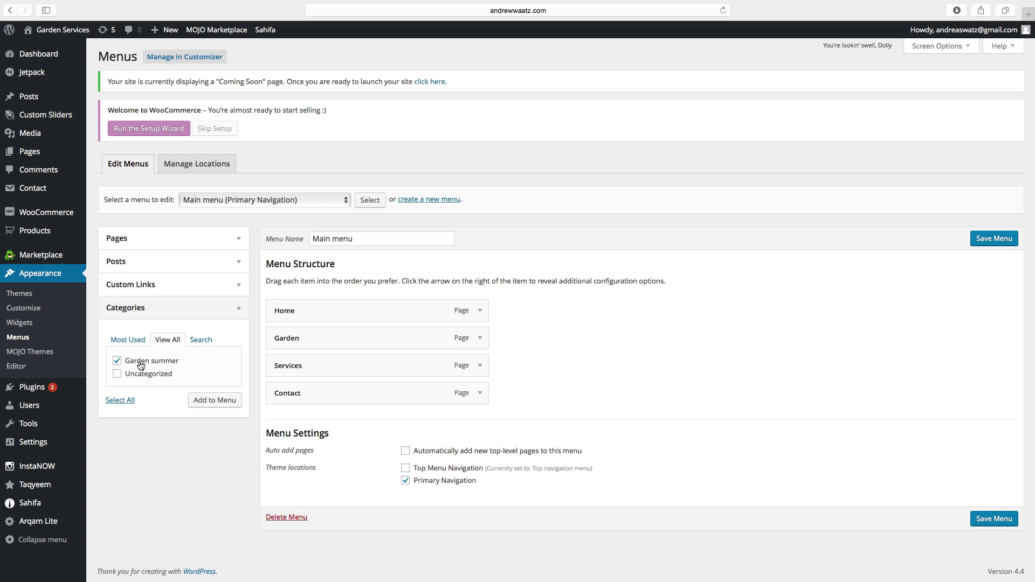
{"action": "left_click", "coordinate": [203, 404]}
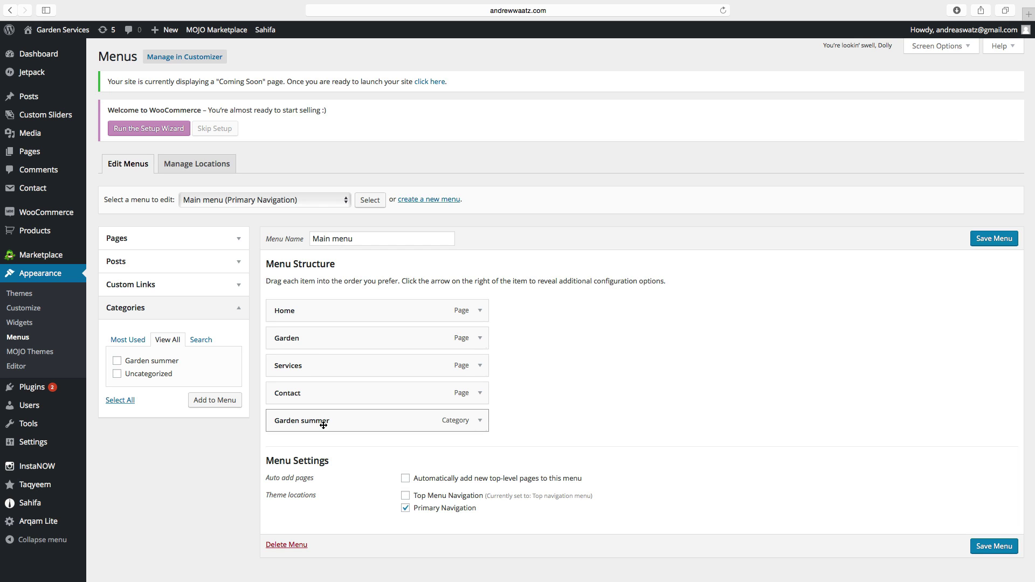
{"action": "left_click_drag", "start_coordinate": [323, 425], "coordinate": [338, 368]}
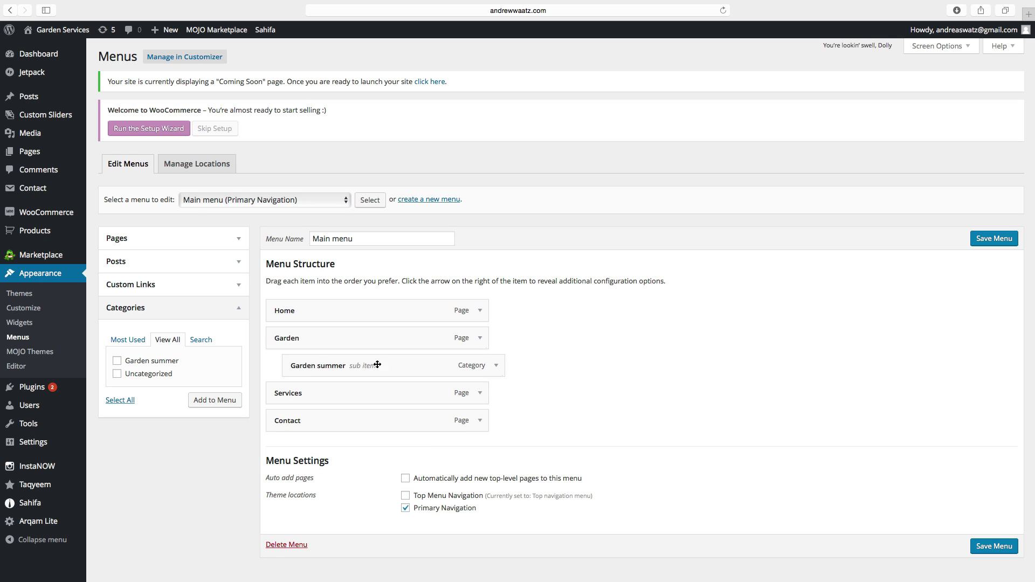
{"action": "left_click", "coordinate": [989, 241]}
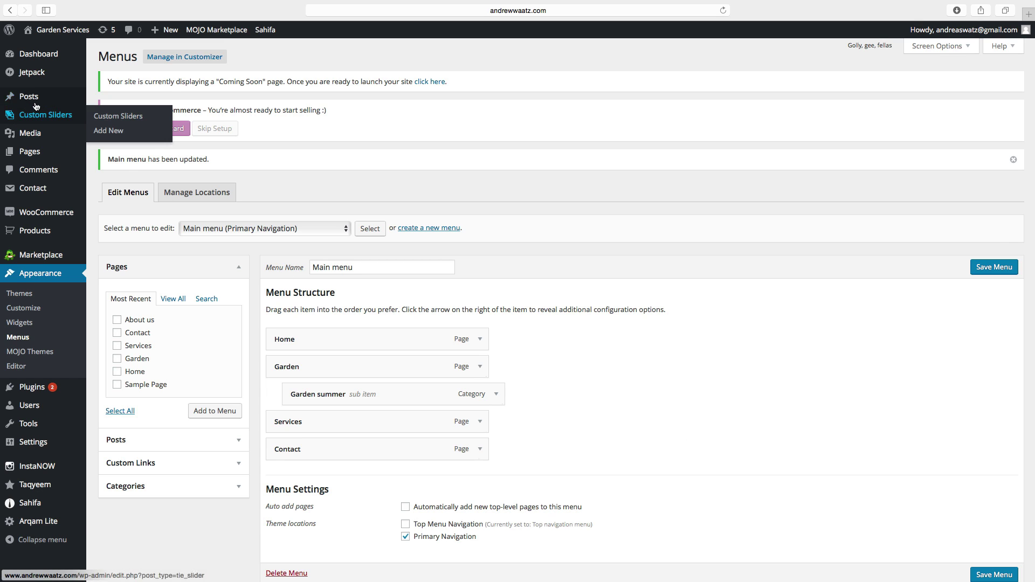
Step: Start a new post titled 'Assemble garden tee pee'
{"action": "mouse_move", "coordinate": [33, 98]}
{"action": "left_click", "coordinate": [109, 114]}
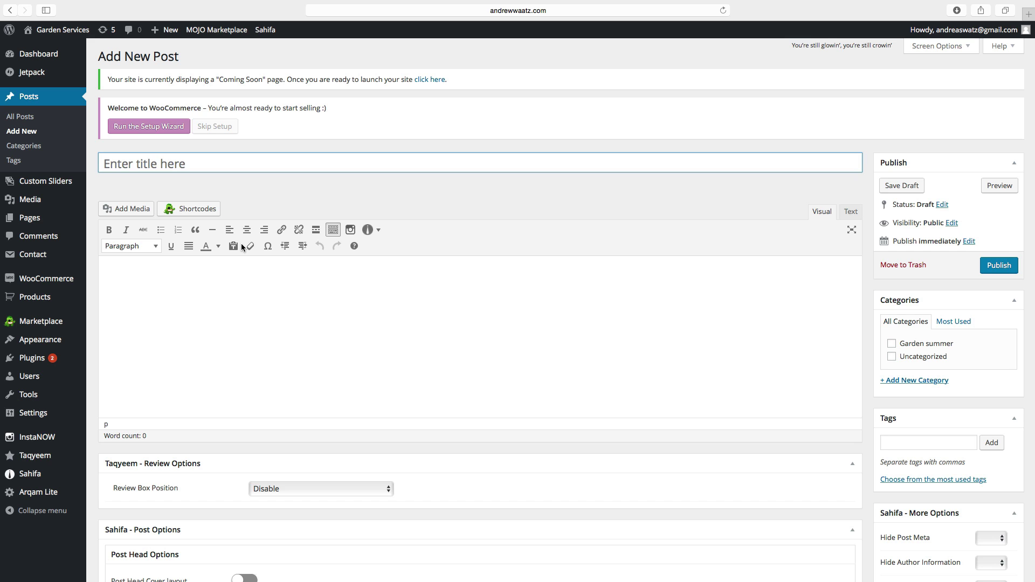
{"action": "type", "text": "Asse"}
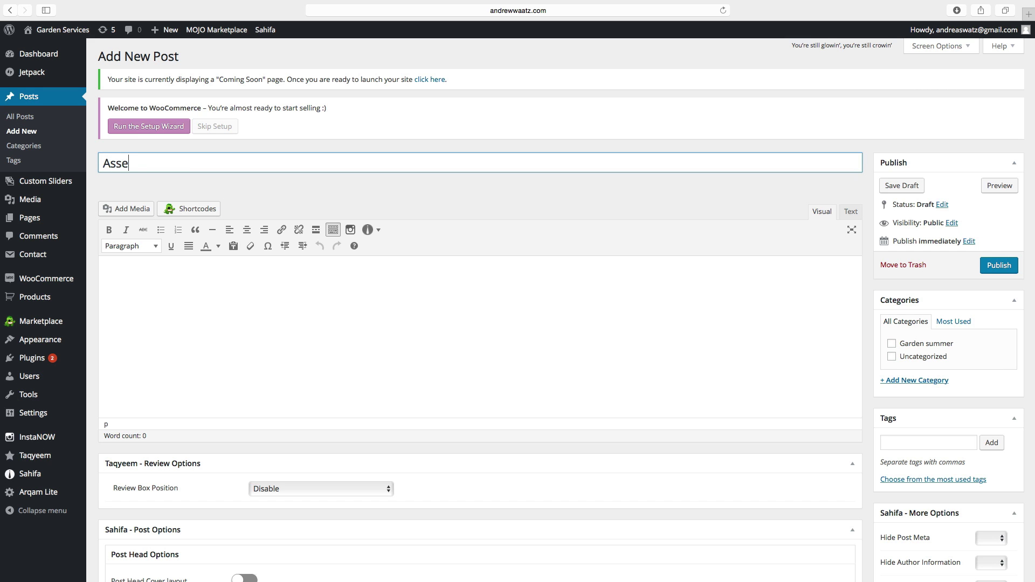
{"action": "type", "text": "mble garden tee"}
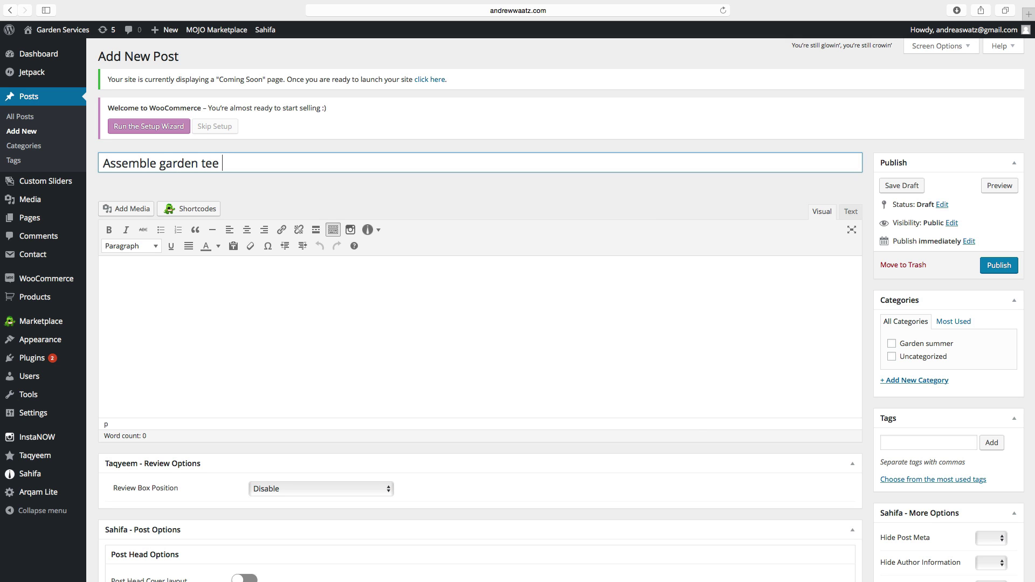
{"action": "type", "text": " pee"}
Step: Paste the garden tee pee article into the post body
{"action": "left_click", "coordinate": [109, 280]}
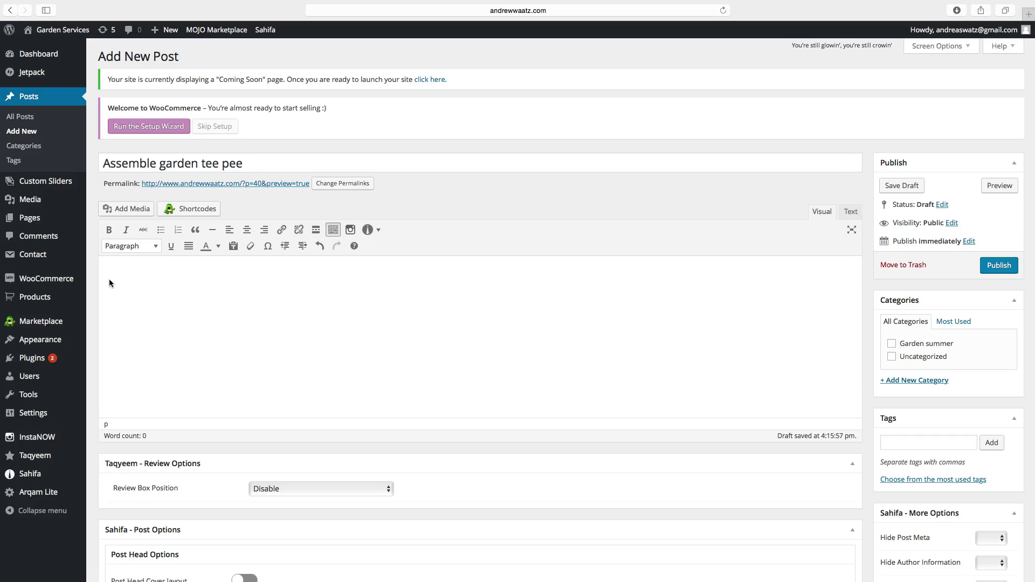
{"action": "key", "text": "super+v"}
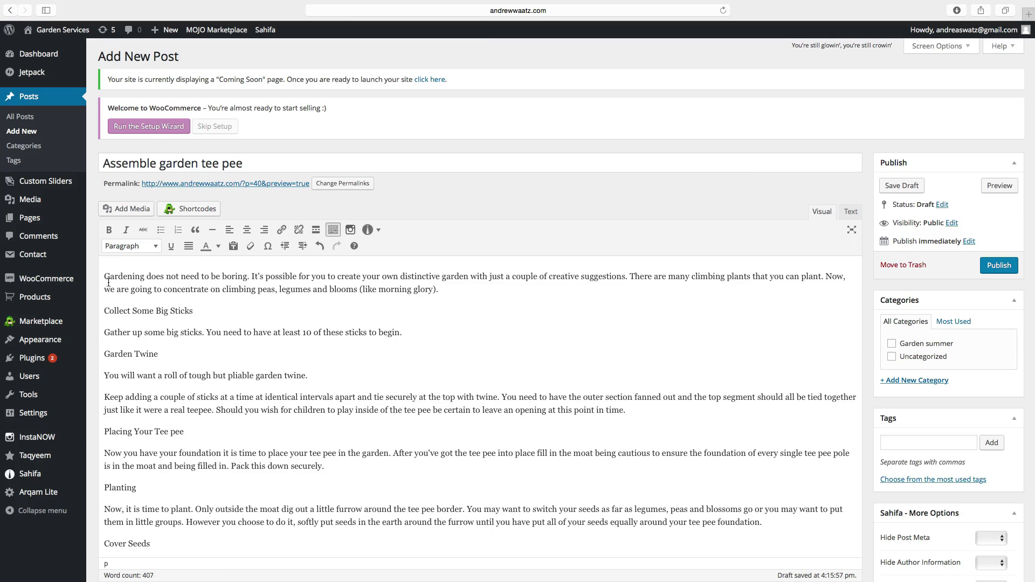
{"action": "scroll", "coordinate": [167, 304], "scroll_direction": "down", "scroll_amount": 5}
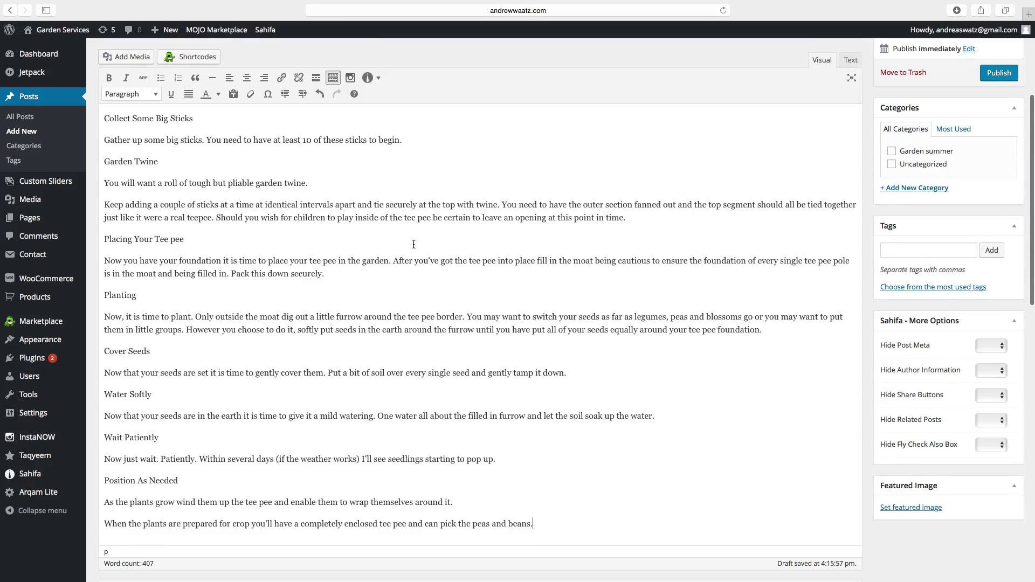
{"action": "scroll", "coordinate": [246, 347], "scroll_direction": "up", "scroll_amount": 5}
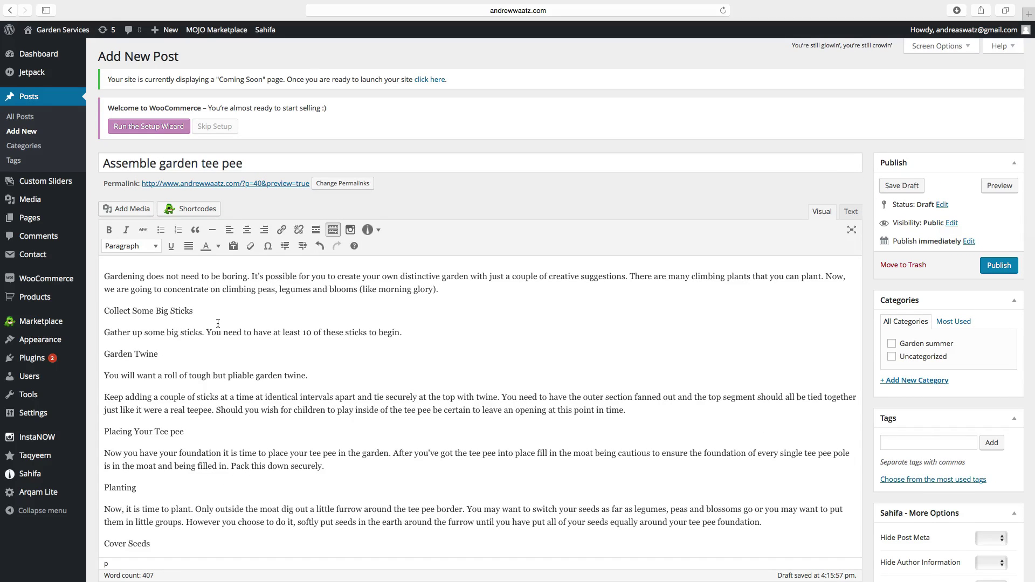
Step: Make Collect Some Big Sticks Heading 2, Garden Twine Heading 3, Placing Your Tee pee Heading 4
{"action": "left_click_drag", "start_coordinate": [194, 311], "coordinate": [104, 309]}
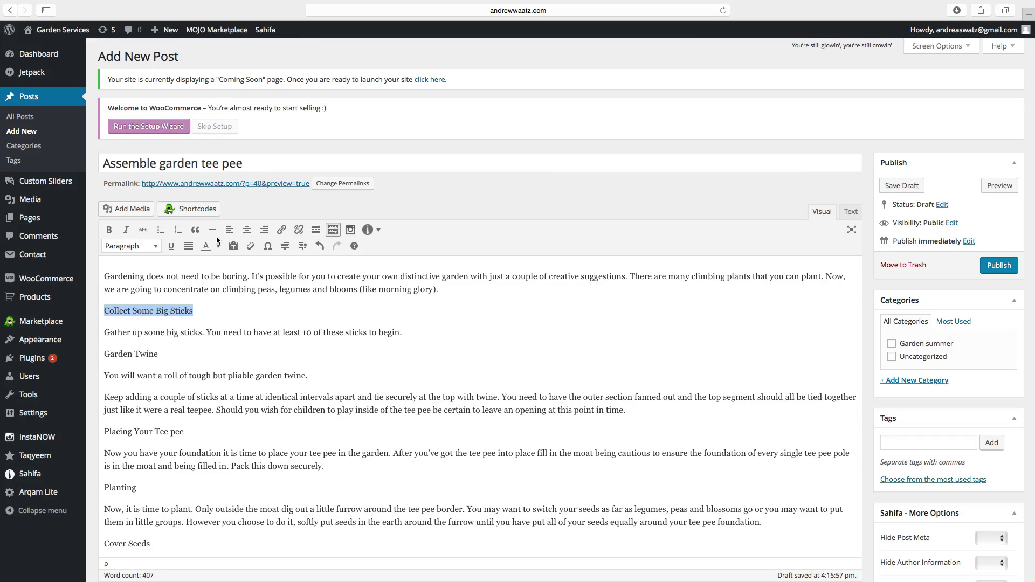
{"action": "left_click", "coordinate": [158, 246]}
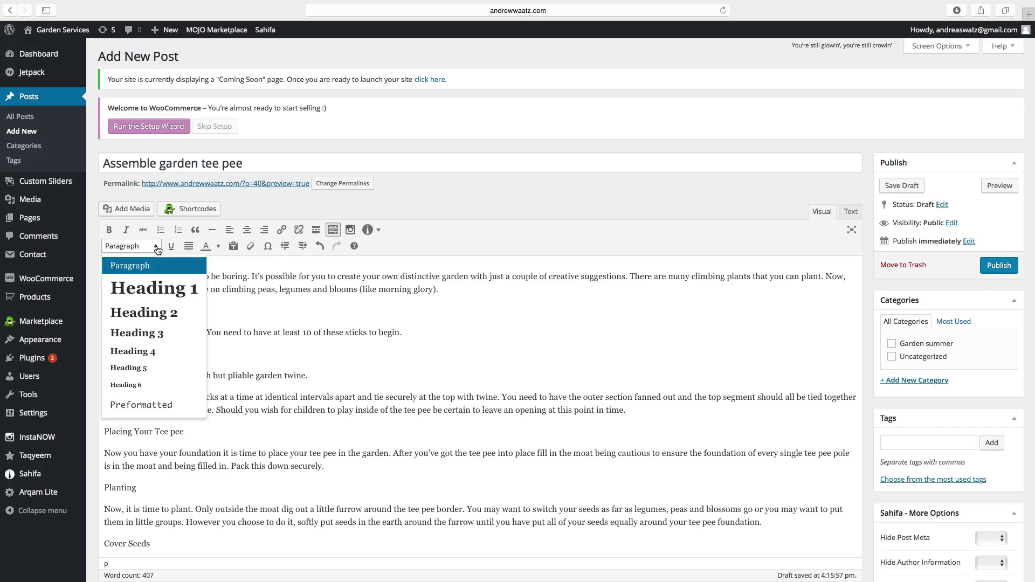
{"action": "left_click", "coordinate": [144, 312]}
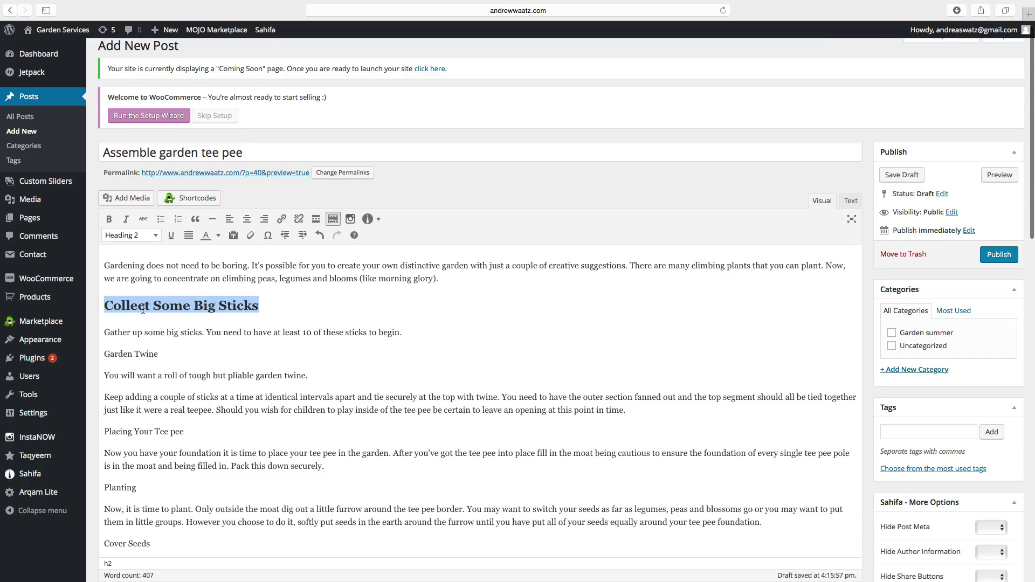
{"action": "left_click", "coordinate": [160, 354]}
{"action": "left_click_drag", "start_coordinate": [160, 354], "coordinate": [103, 354]}
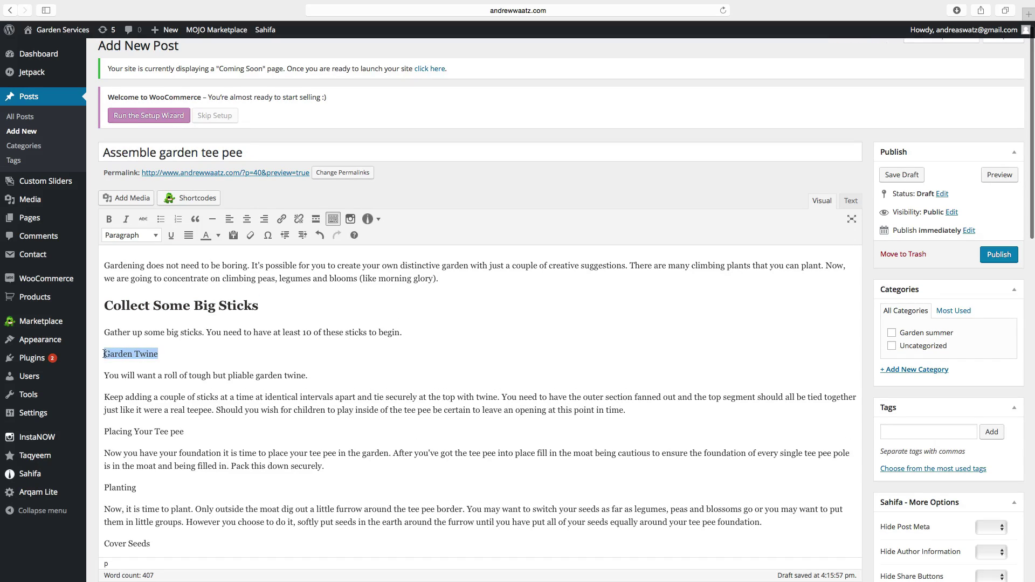
{"action": "left_click", "coordinate": [128, 236]}
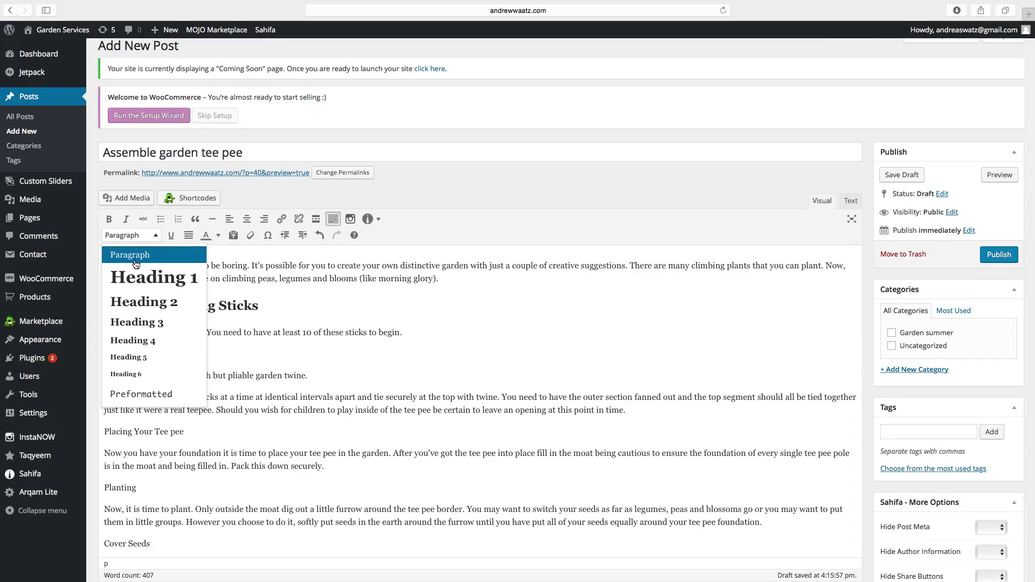
{"action": "left_click", "coordinate": [142, 322]}
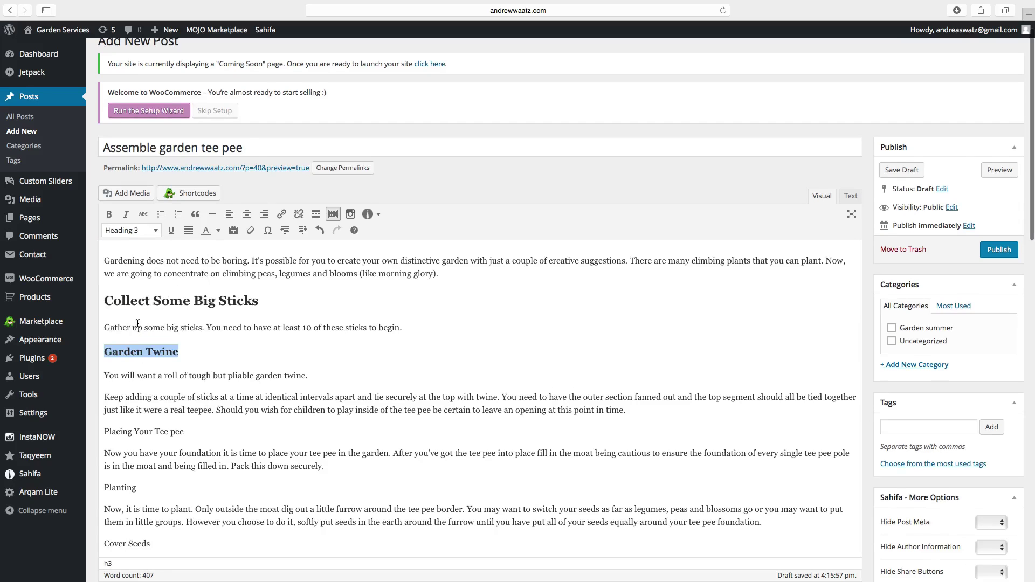
{"action": "scroll", "coordinate": [189, 355], "scroll_direction": "down", "scroll_amount": 2}
{"action": "left_click_drag", "start_coordinate": [189, 356], "coordinate": [93, 360]}
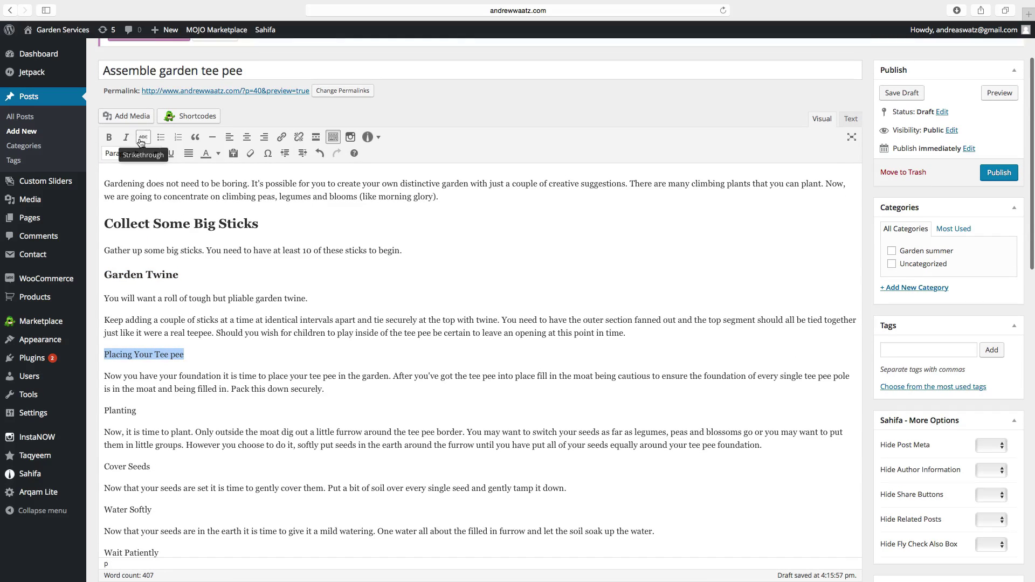
{"action": "left_click", "coordinate": [132, 154]}
{"action": "left_click", "coordinate": [144, 259]}
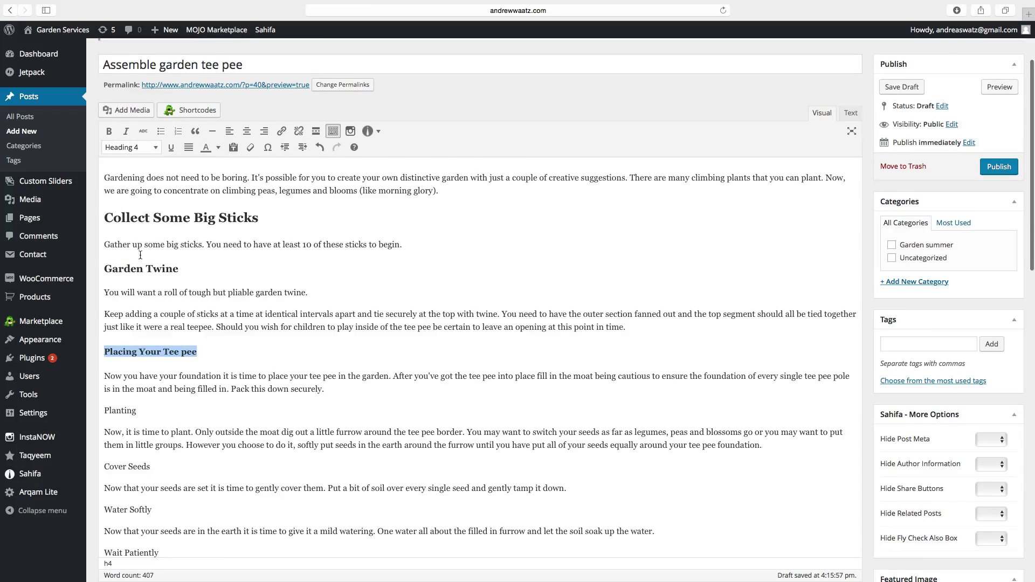
{"action": "scroll", "coordinate": [286, 369], "scroll_direction": "up", "scroll_amount": 3}
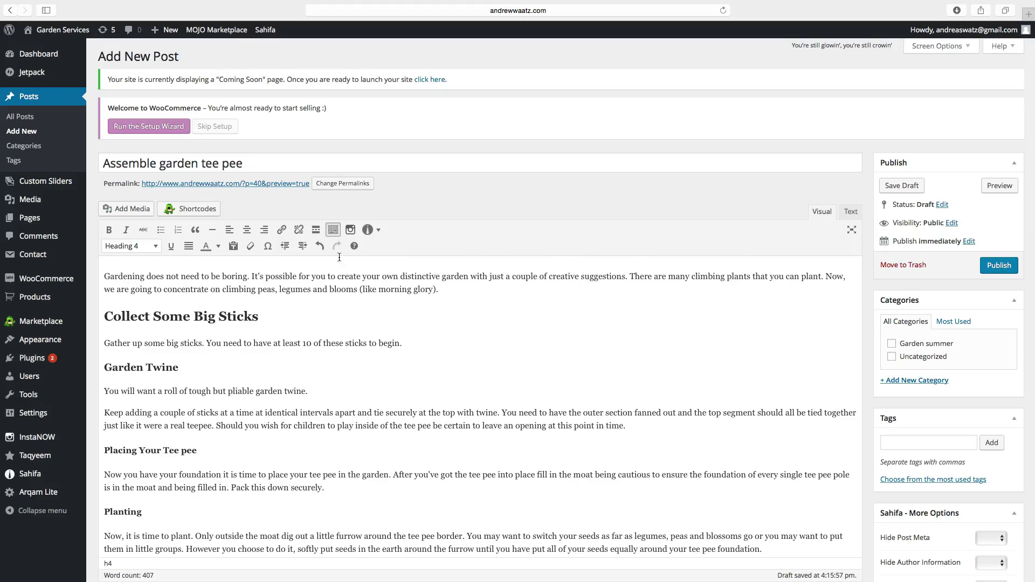
Step: Insert the garden lawn picture from the Media Library at the start of the opening paragraph
{"action": "left_click", "coordinate": [105, 277]}
{"action": "left_click", "coordinate": [122, 212]}
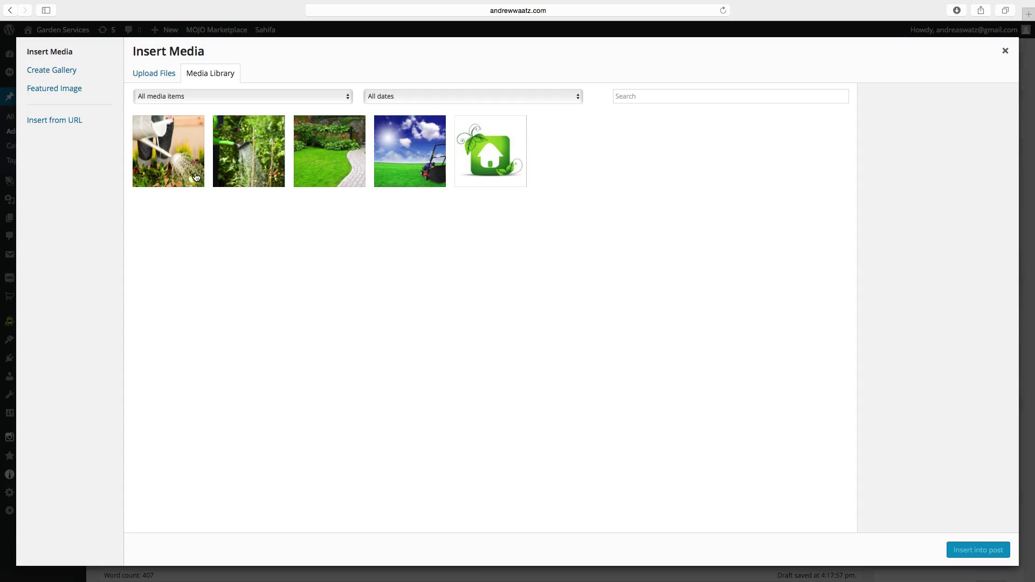
{"action": "left_click", "coordinate": [329, 173]}
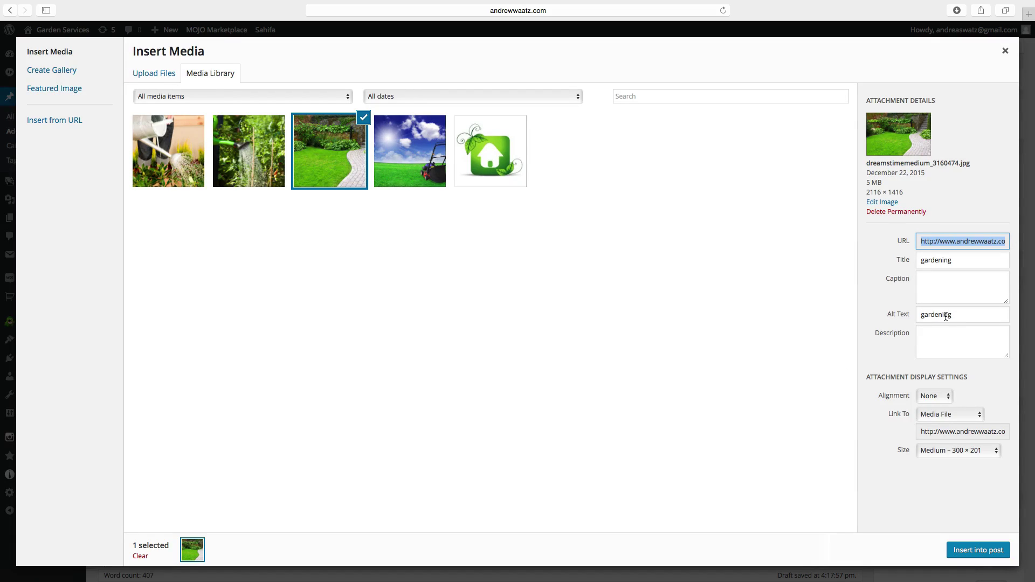
{"action": "left_click", "coordinate": [977, 550]}
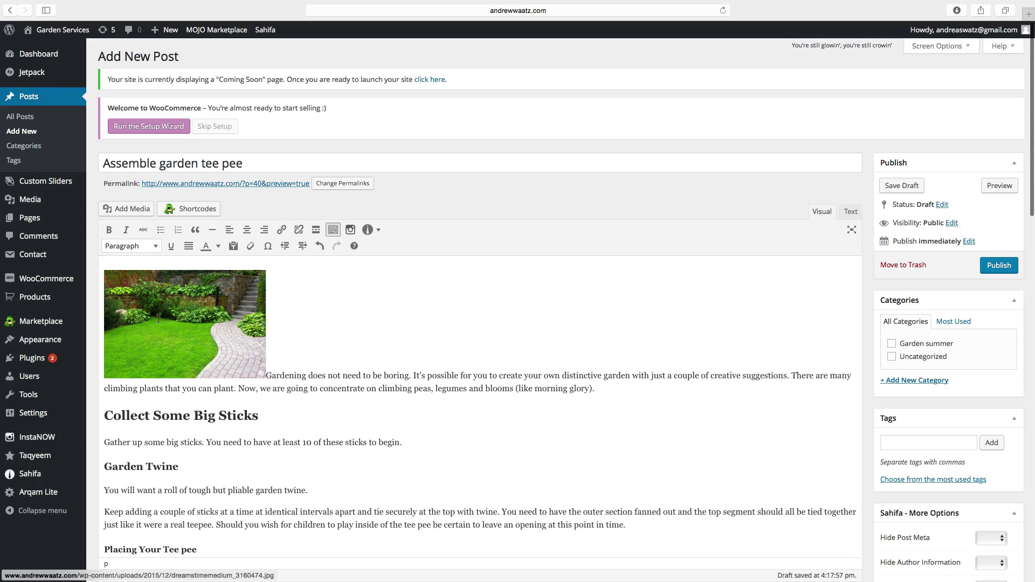
Step: Right-align the lawn picture so the opening paragraph wraps around it
{"action": "left_click", "coordinate": [188, 317]}
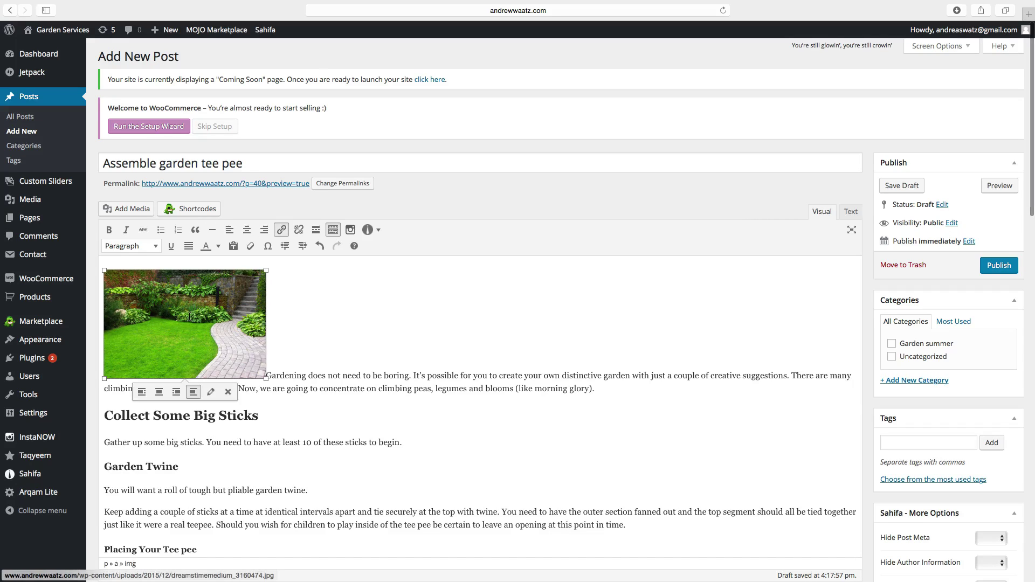
{"action": "left_click", "coordinate": [177, 392]}
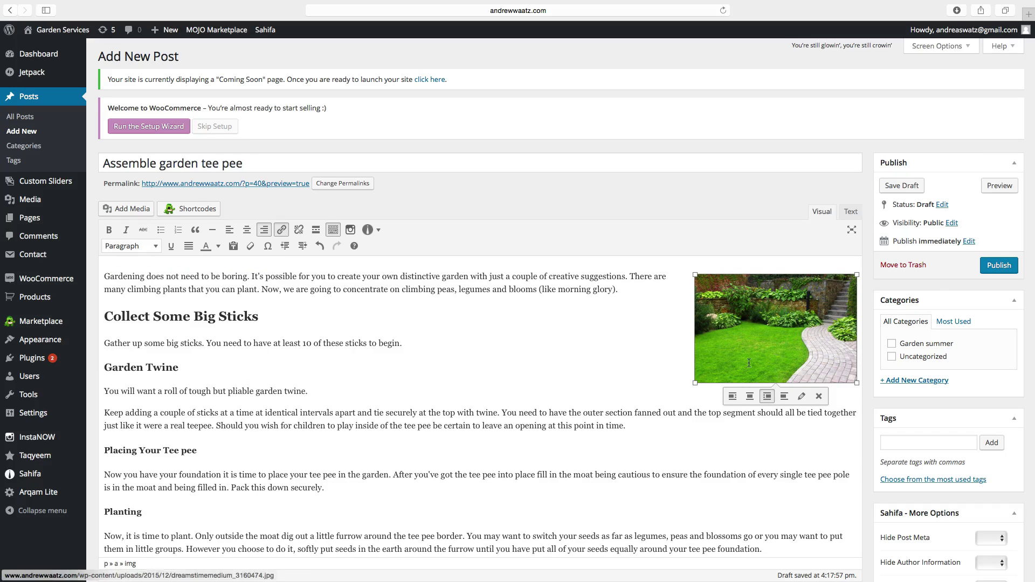
{"action": "left_click", "coordinate": [749, 396]}
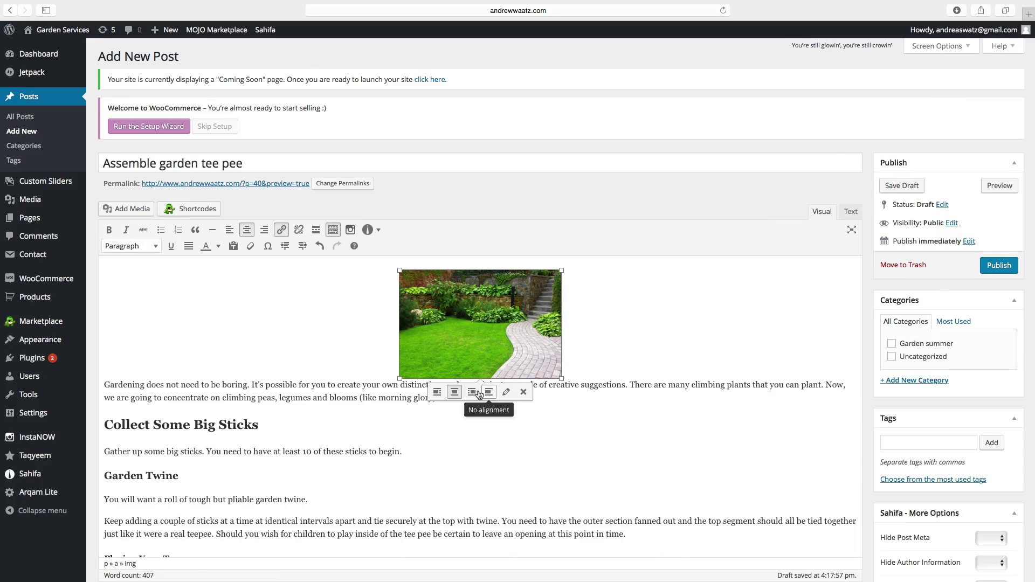
{"action": "left_click", "coordinate": [438, 393]}
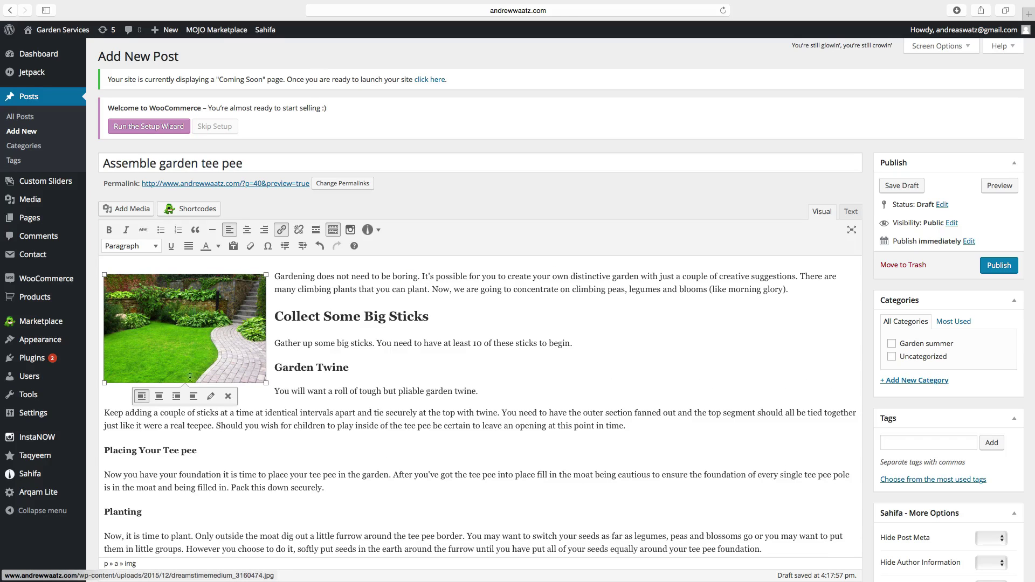
{"action": "left_click", "coordinate": [176, 396]}
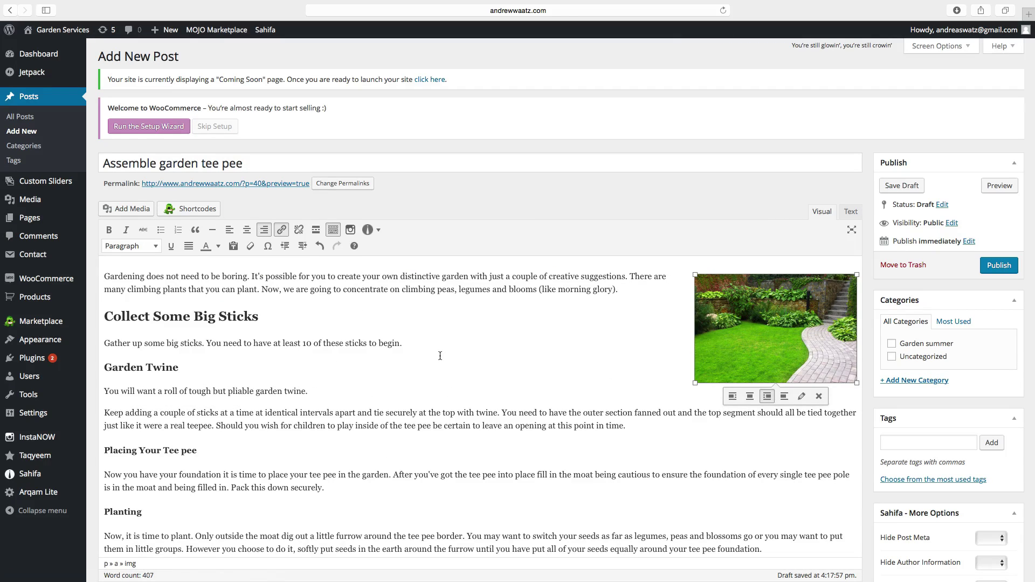
{"action": "scroll", "coordinate": [440, 356], "scroll_direction": "down", "scroll_amount": 5}
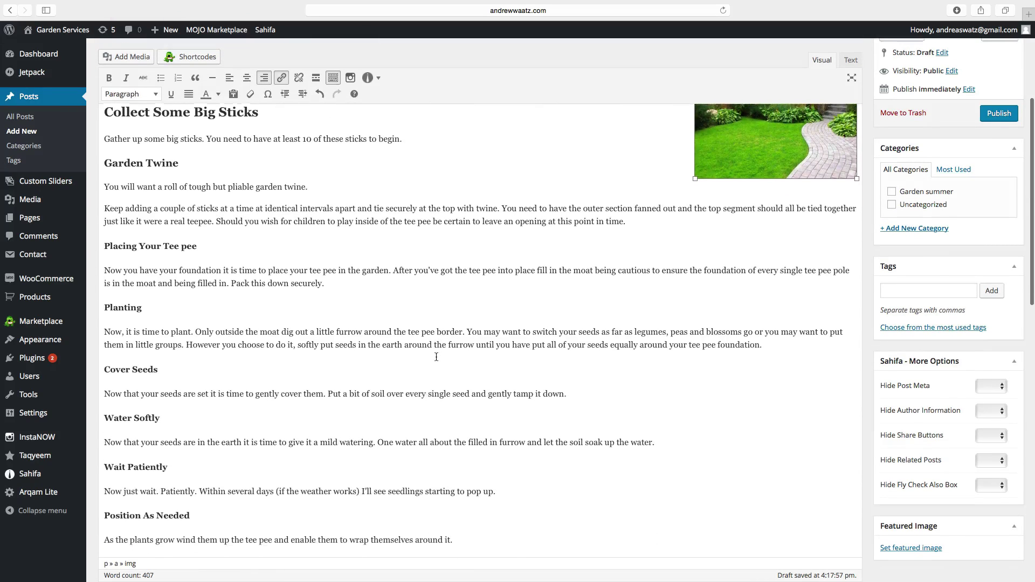
Step: Insert the watering-plants picture on a new line above the Cover Seeds heading
{"action": "left_click", "coordinate": [115, 355]}
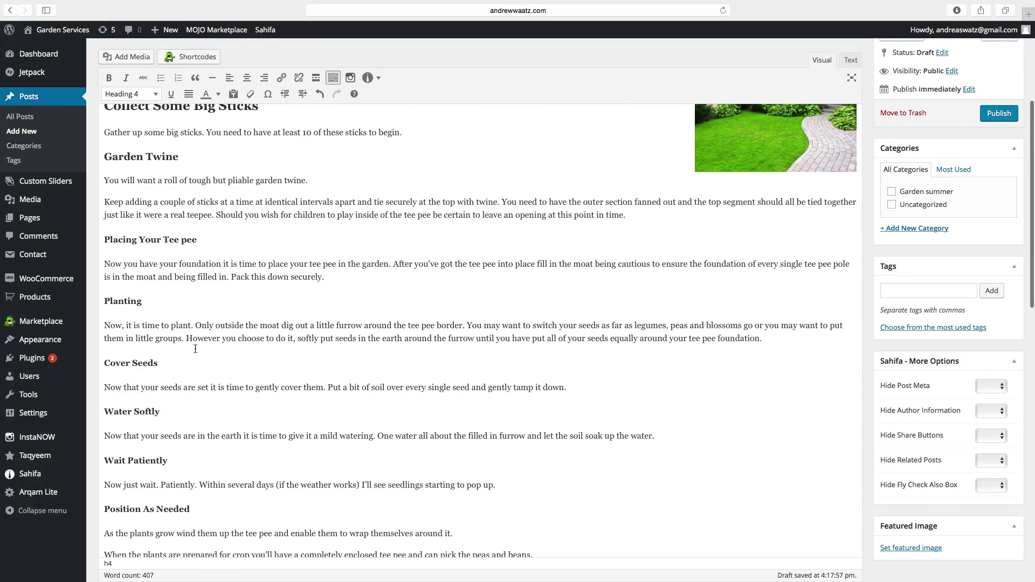
{"action": "key", "text": "Return"}
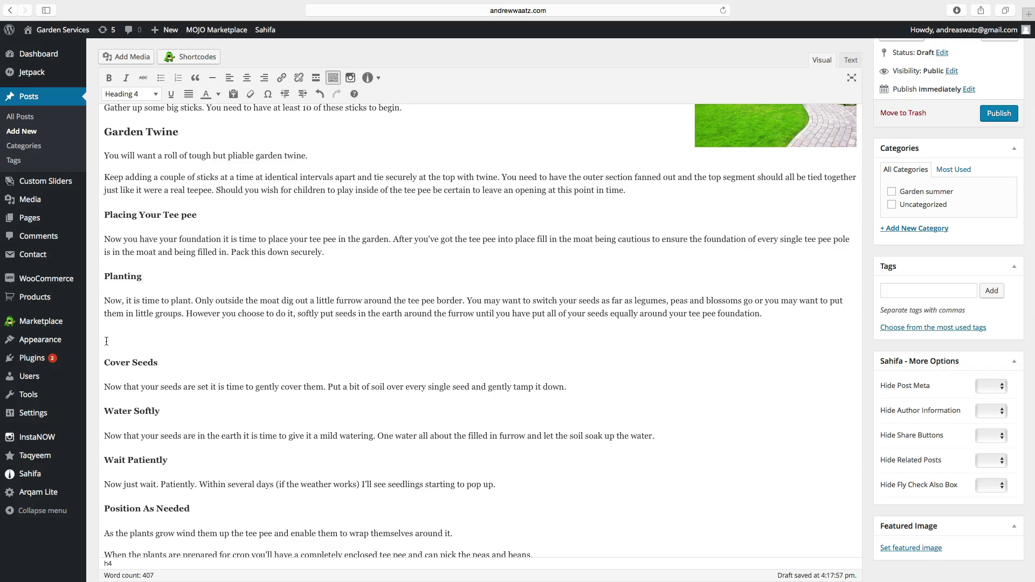
{"action": "left_click", "coordinate": [127, 59]}
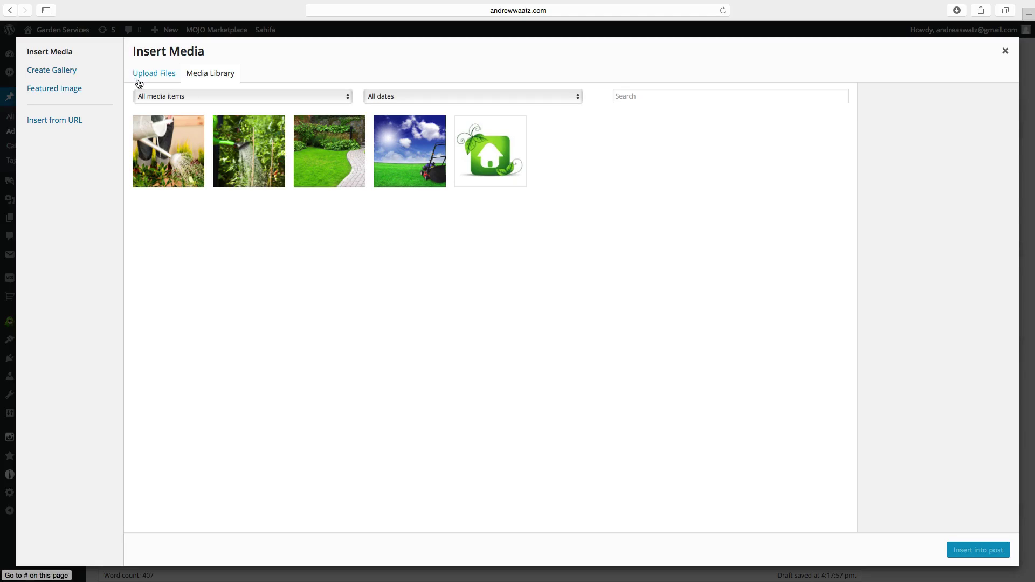
{"action": "left_click", "coordinate": [232, 159]}
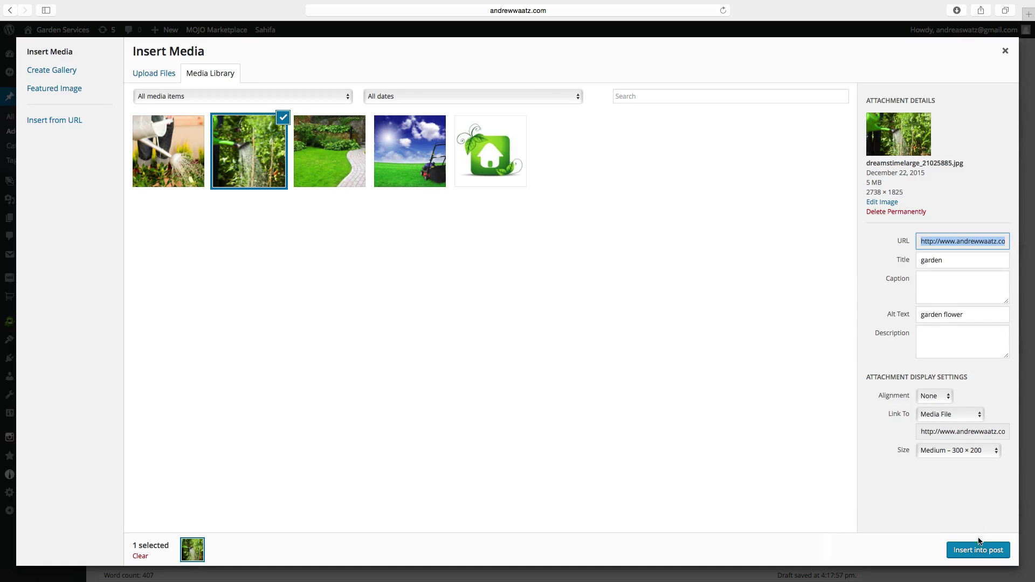
{"action": "left_click", "coordinate": [979, 550]}
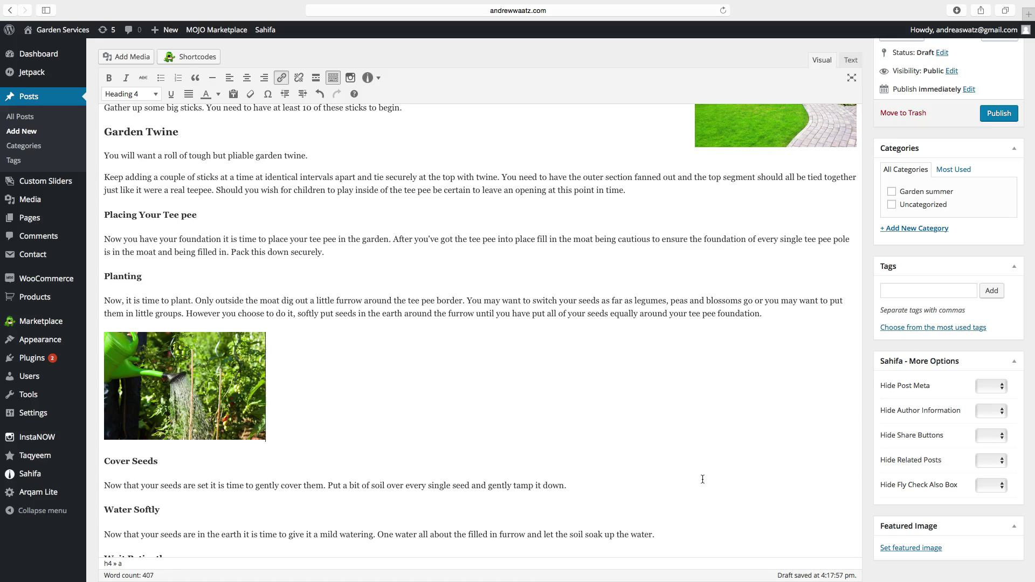
Step: Centre the watering-can picture and enlarge it by dragging its corner handle
{"action": "left_click", "coordinate": [171, 378]}
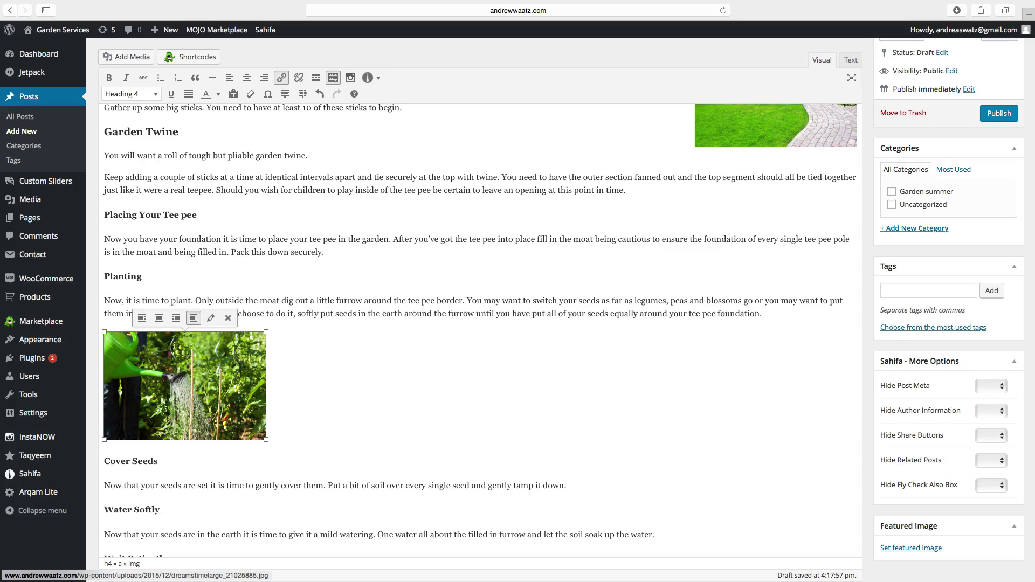
{"action": "left_click", "coordinate": [160, 321]}
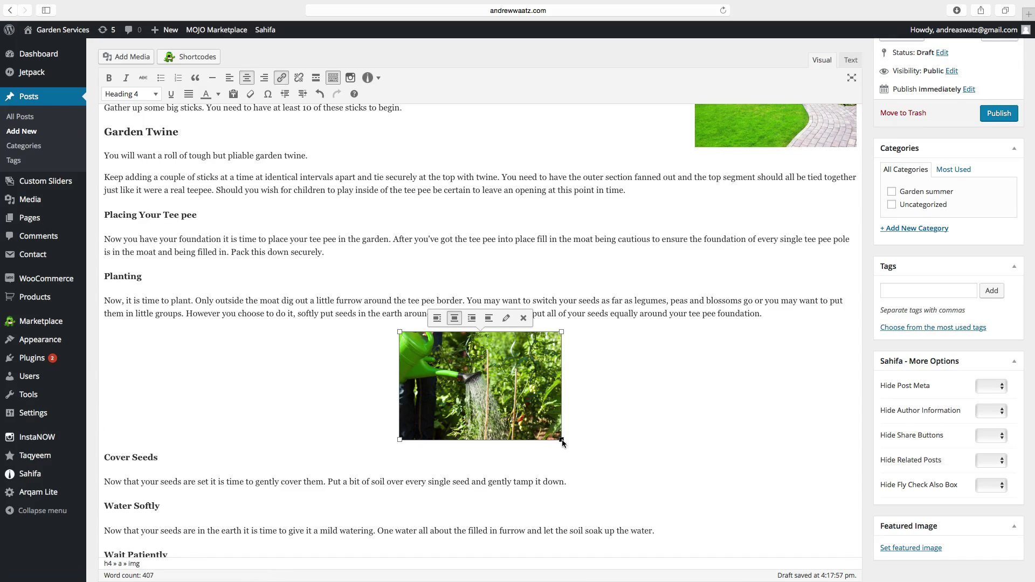
{"action": "left_click_drag", "start_coordinate": [561, 441], "coordinate": [643, 497]}
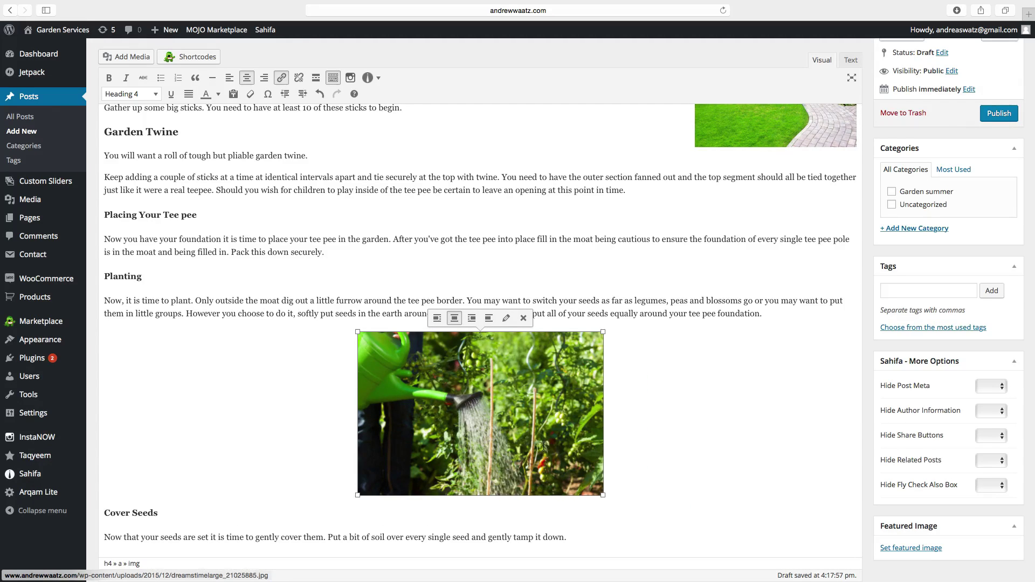
{"action": "scroll", "coordinate": [316, 423], "scroll_direction": "down", "scroll_amount": 5}
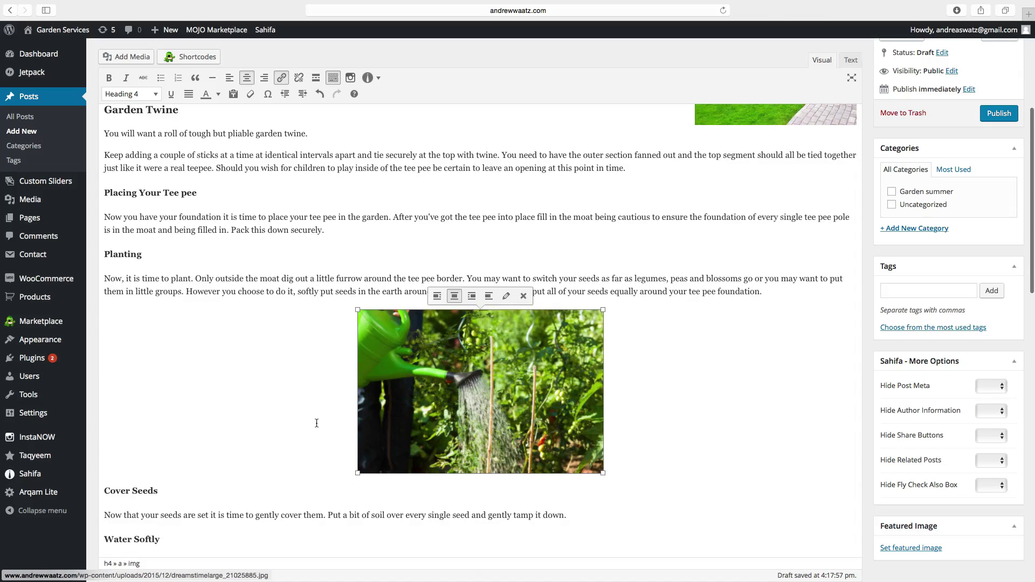
Step: File the post under the Garden summer category
{"action": "scroll", "coordinate": [316, 424], "scroll_direction": "up", "scroll_amount": 5}
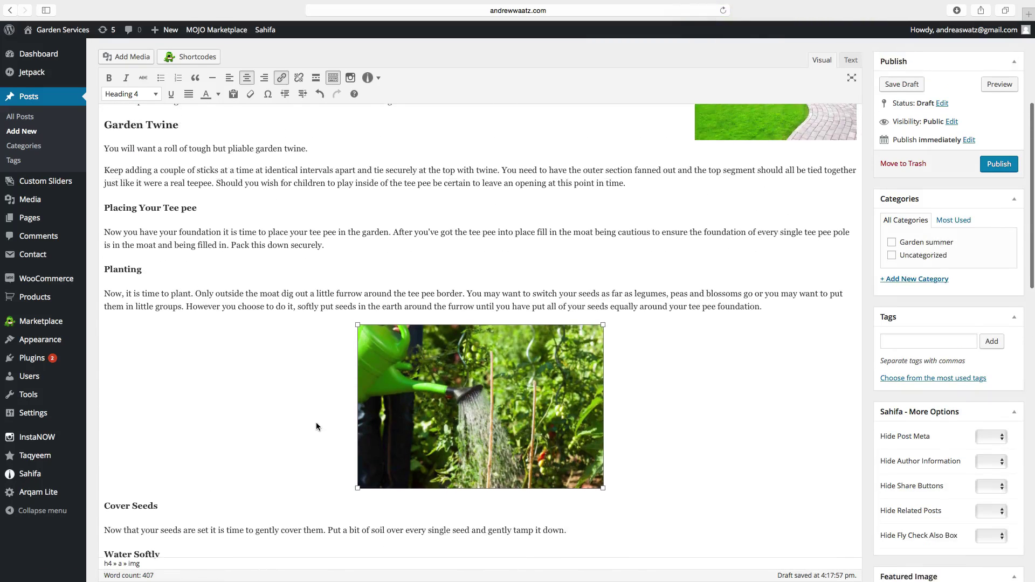
{"action": "scroll", "coordinate": [316, 427], "scroll_direction": "up", "scroll_amount": 5}
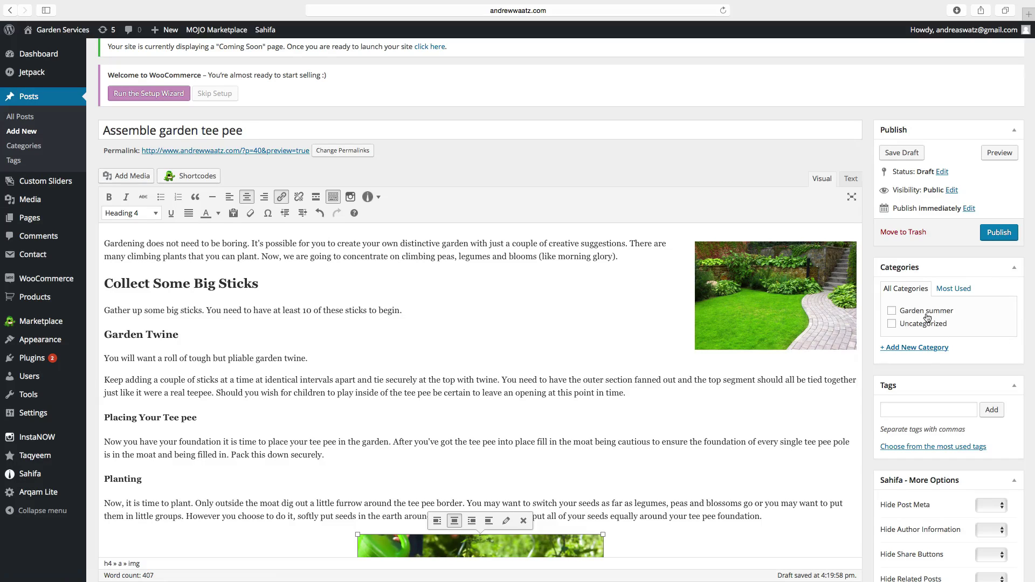
{"action": "left_click", "coordinate": [891, 312]}
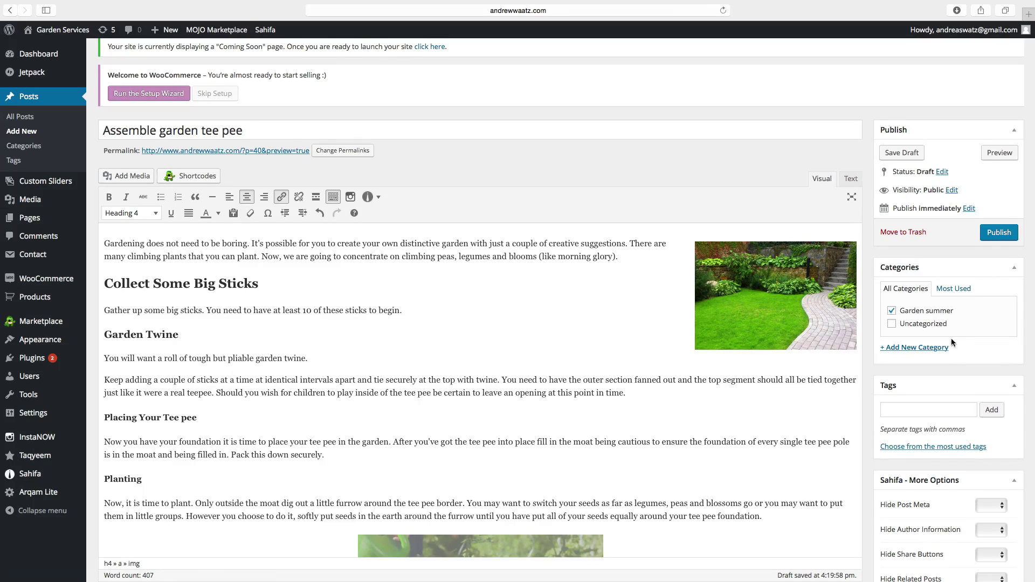
Step: Add the tag 'Garden' to the post
{"action": "scroll", "coordinate": [951, 338], "scroll_direction": "down", "scroll_amount": 3}
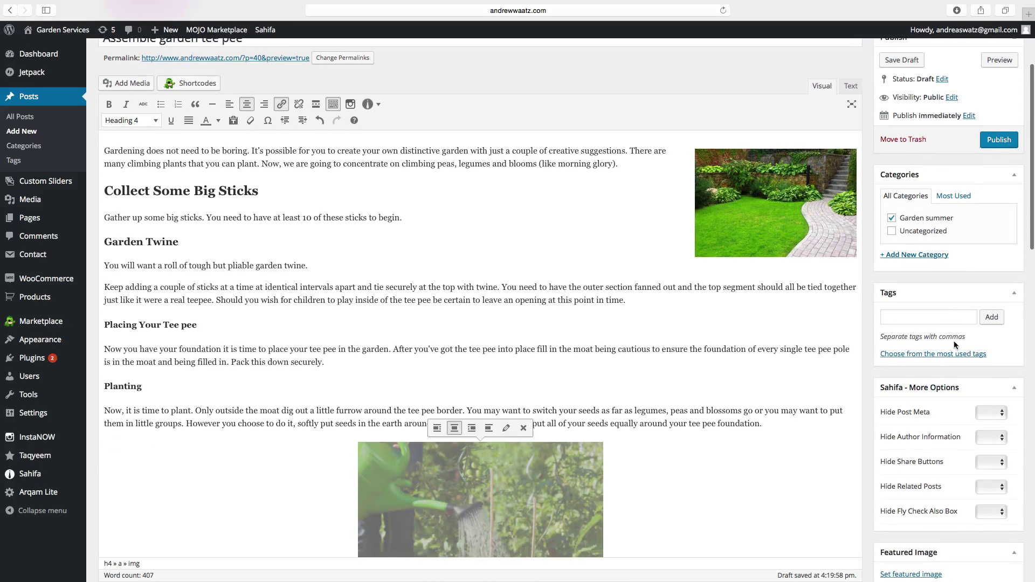
{"action": "scroll", "coordinate": [953, 340], "scroll_direction": "down", "scroll_amount": 1}
{"action": "left_click", "coordinate": [900, 292]}
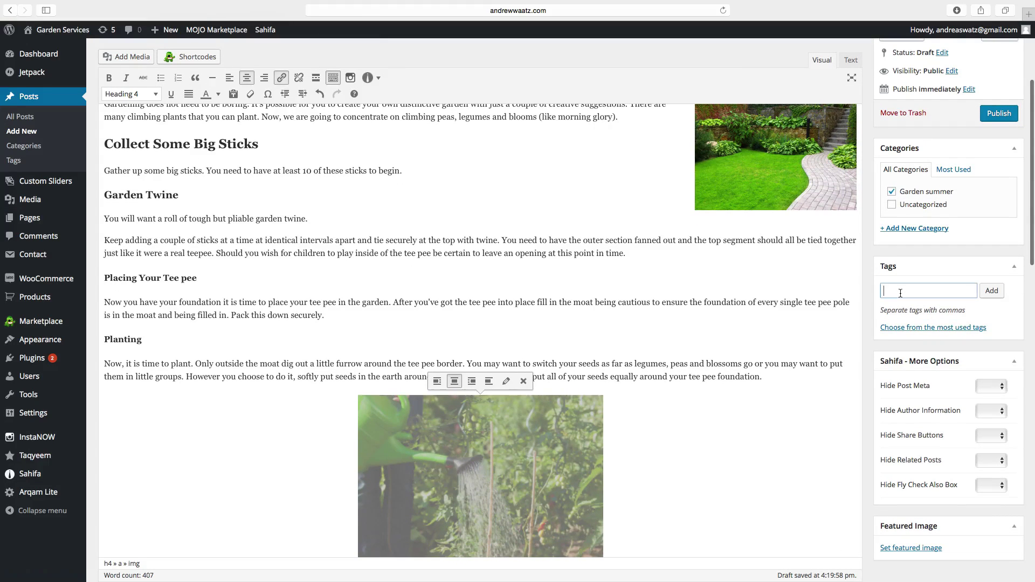
{"action": "type", "text": "Garden"}
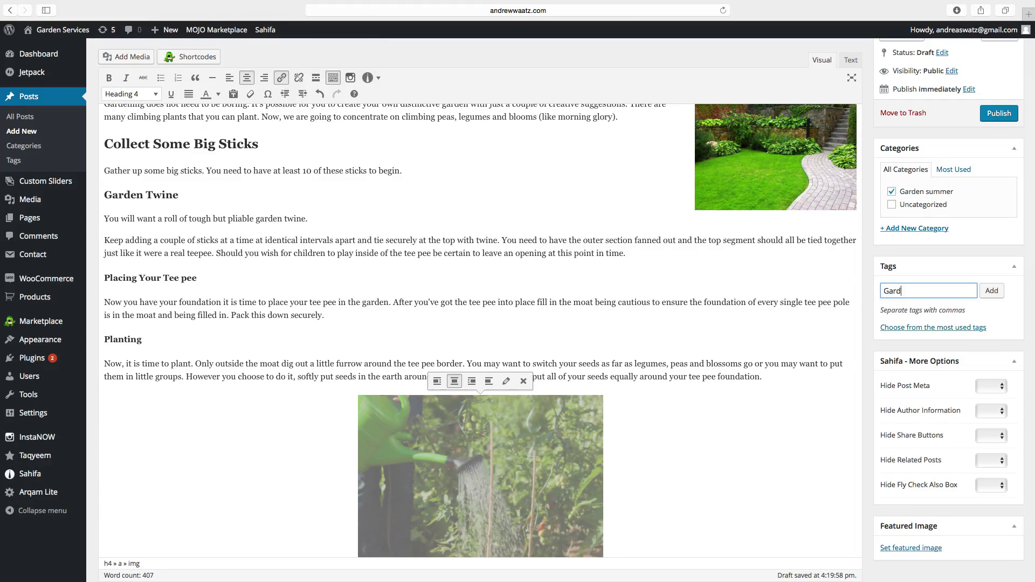
{"action": "left_click", "coordinate": [1001, 291]}
{"action": "scroll", "coordinate": [952, 332], "scroll_direction": "down", "scroll_amount": 2}
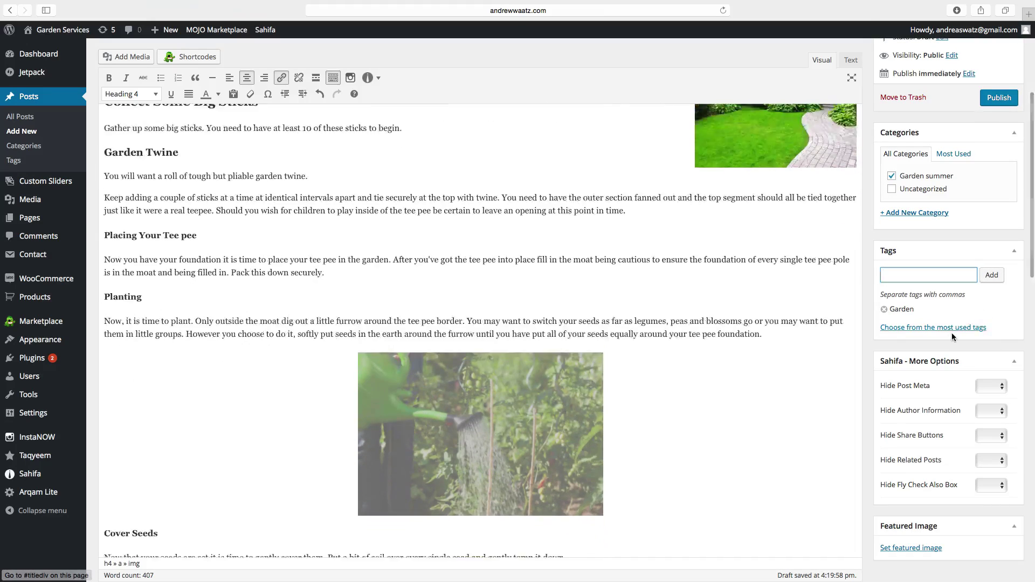
{"action": "scroll", "coordinate": [951, 332], "scroll_direction": "down", "scroll_amount": 4}
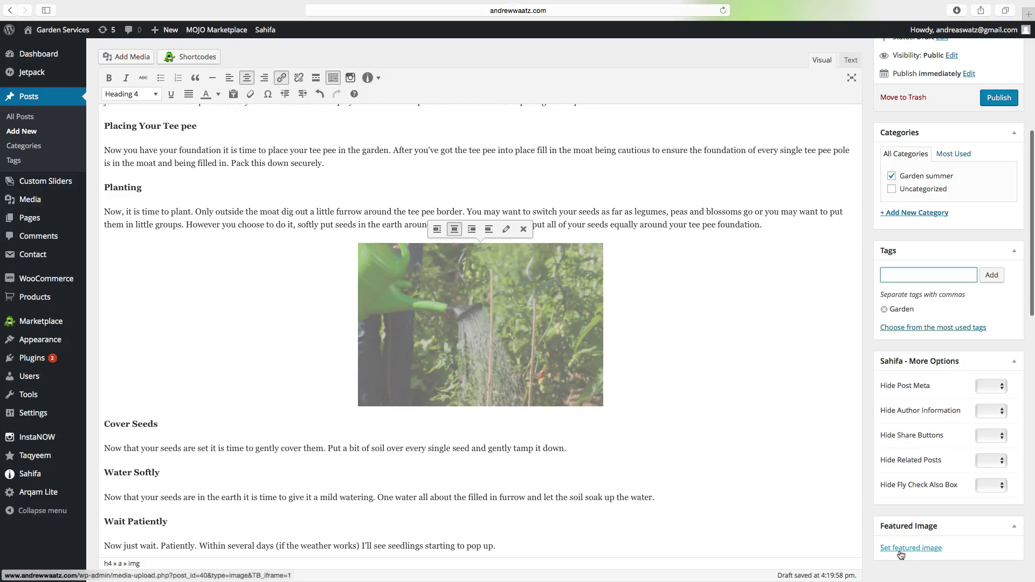
Step: Set the watering-can photo dreamstimelarge_19218097.jpg as the post's featured image
{"action": "left_click", "coordinate": [903, 552]}
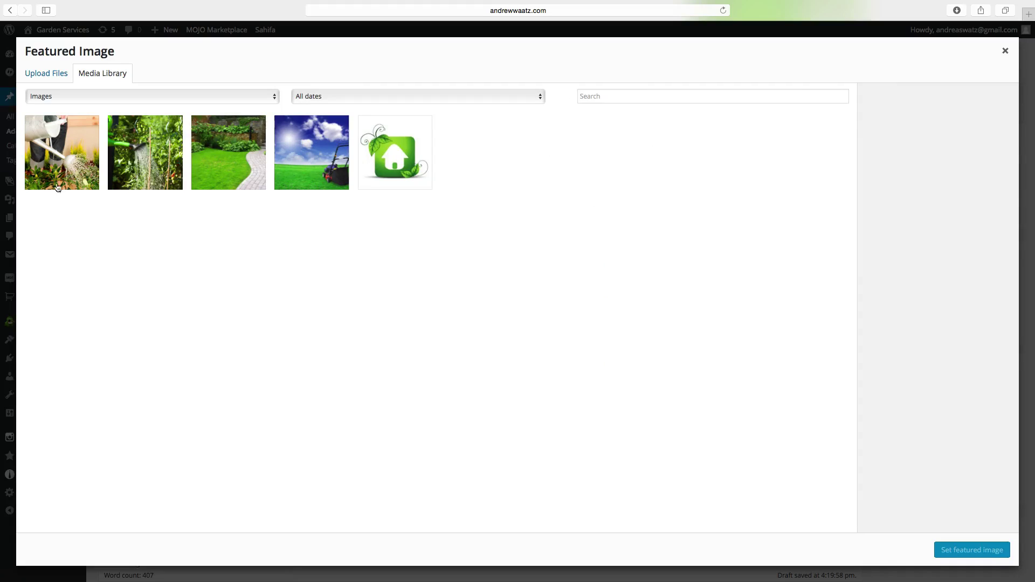
{"action": "left_click", "coordinate": [55, 159]}
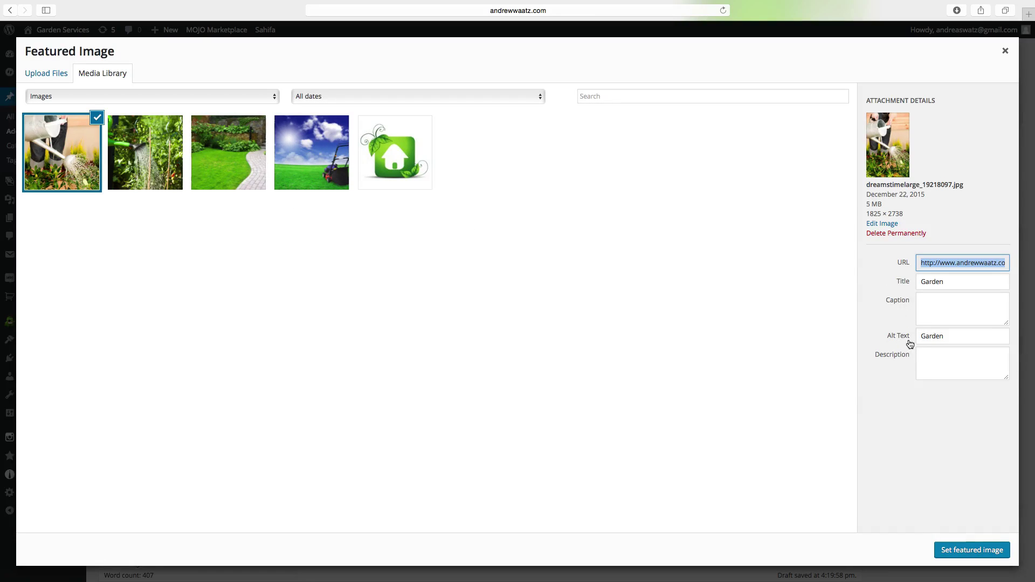
{"action": "left_click", "coordinate": [965, 548]}
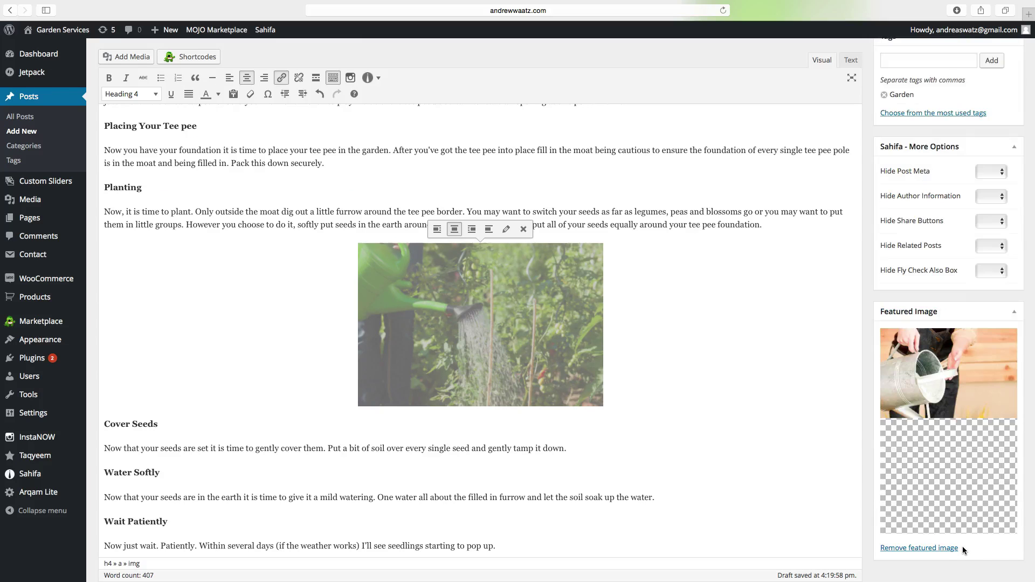
{"action": "scroll", "coordinate": [962, 546], "scroll_direction": "down", "scroll_amount": 3}
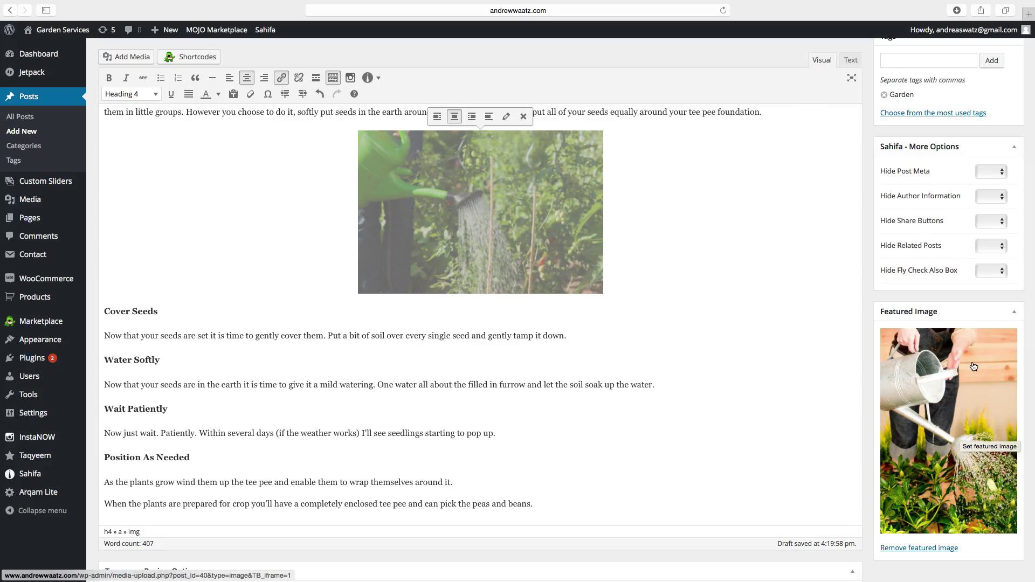
{"action": "scroll", "coordinate": [975, 361], "scroll_direction": "up", "scroll_amount": 10}
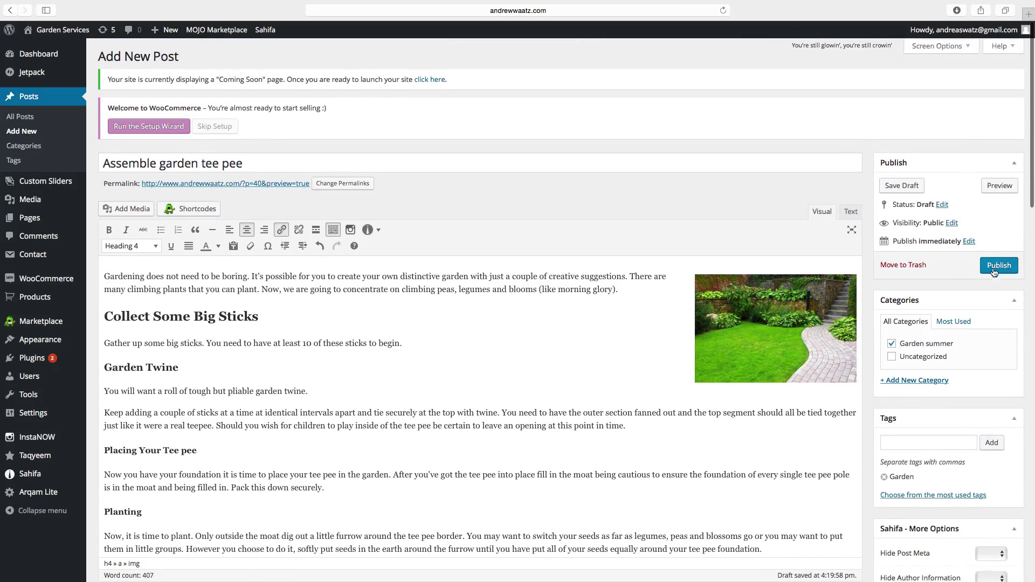
Step: Publish the 'Assemble garden tee pee' post and check it on the site's front page
{"action": "left_click", "coordinate": [995, 269]}
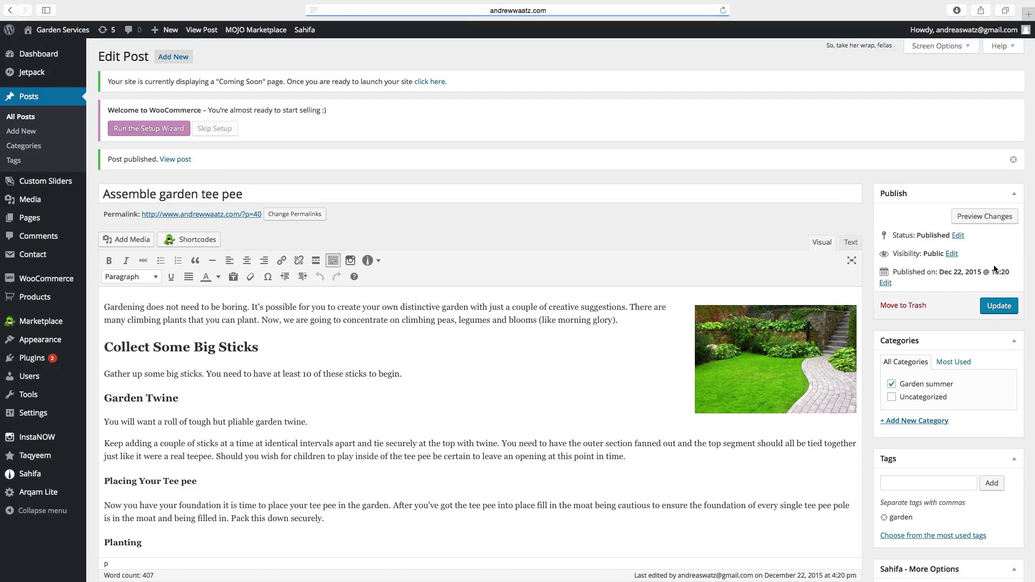
{"action": "left_click", "coordinate": [48, 31]}
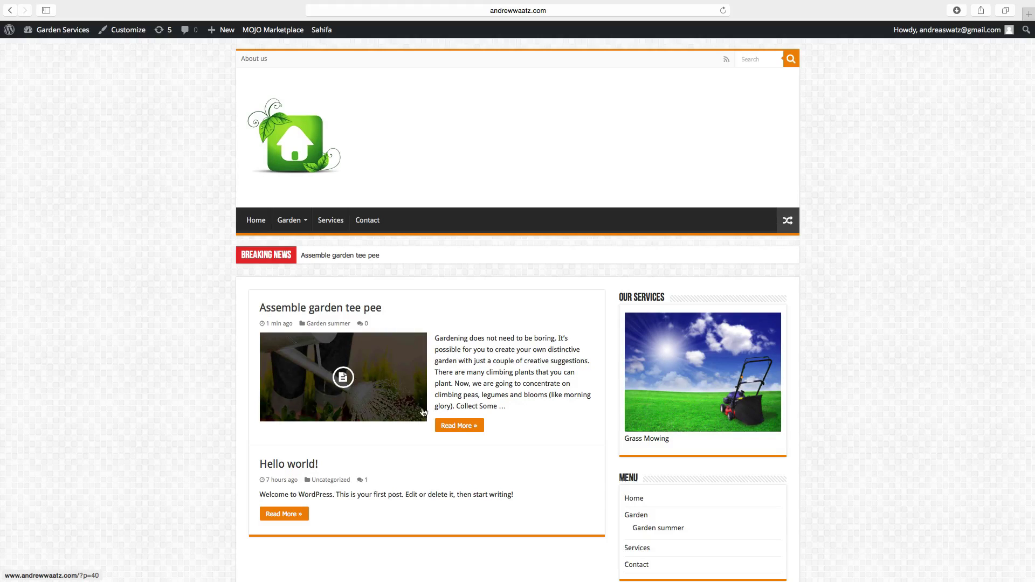
{"action": "left_click", "coordinate": [467, 429]}
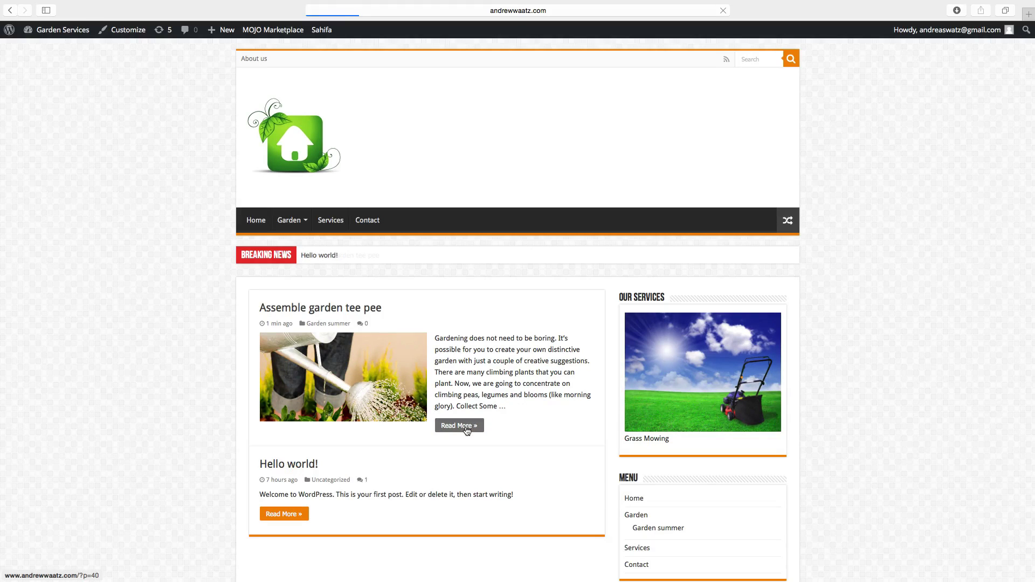
{"action": "scroll", "coordinate": [373, 431], "scroll_direction": "down", "scroll_amount": 5}
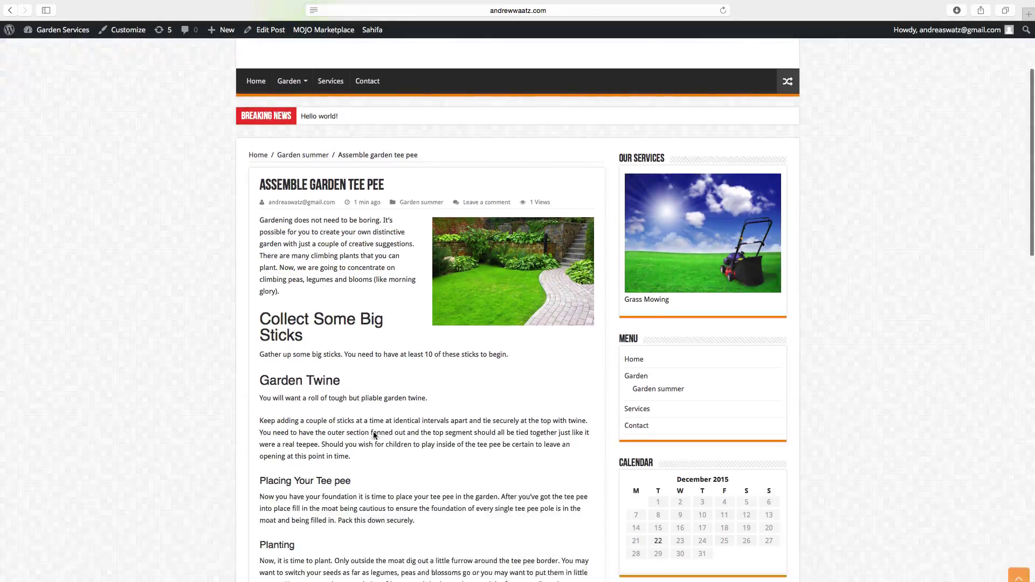
{"action": "scroll", "coordinate": [368, 278], "scroll_direction": "down", "scroll_amount": 15}
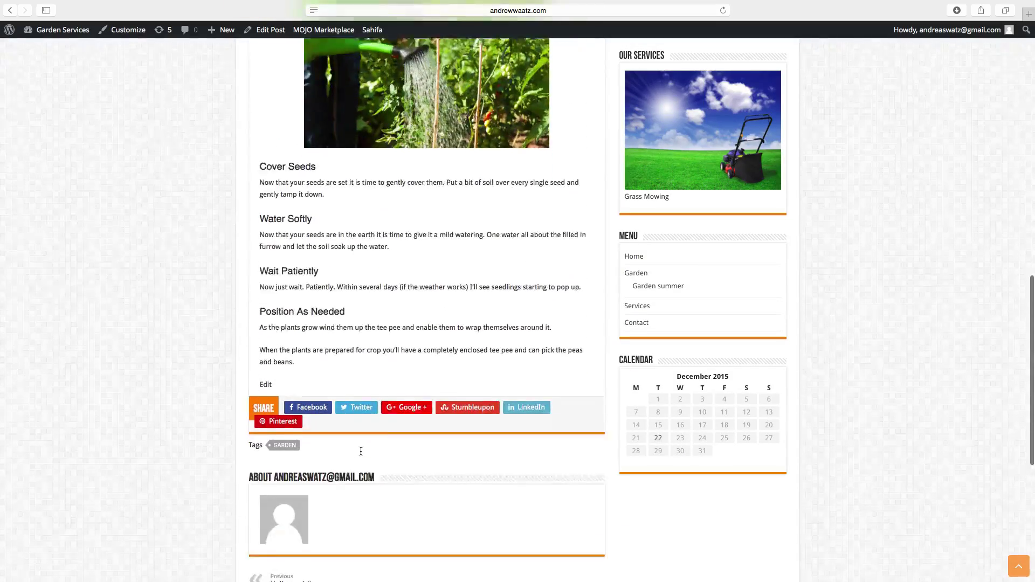
{"action": "scroll", "coordinate": [361, 457], "scroll_direction": "down", "scroll_amount": 4}
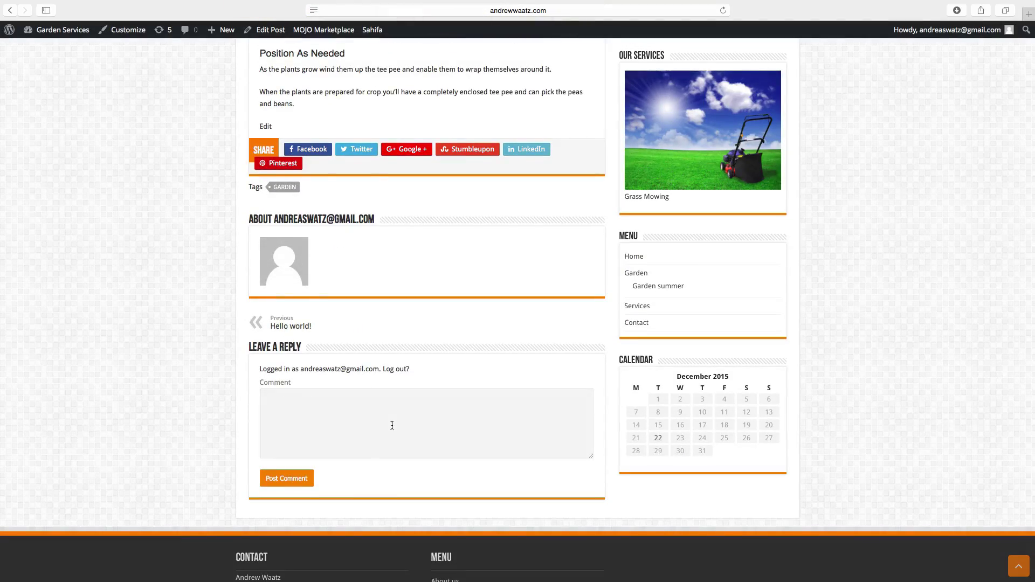
{"action": "scroll", "coordinate": [391, 425], "scroll_direction": "up", "scroll_amount": 20}
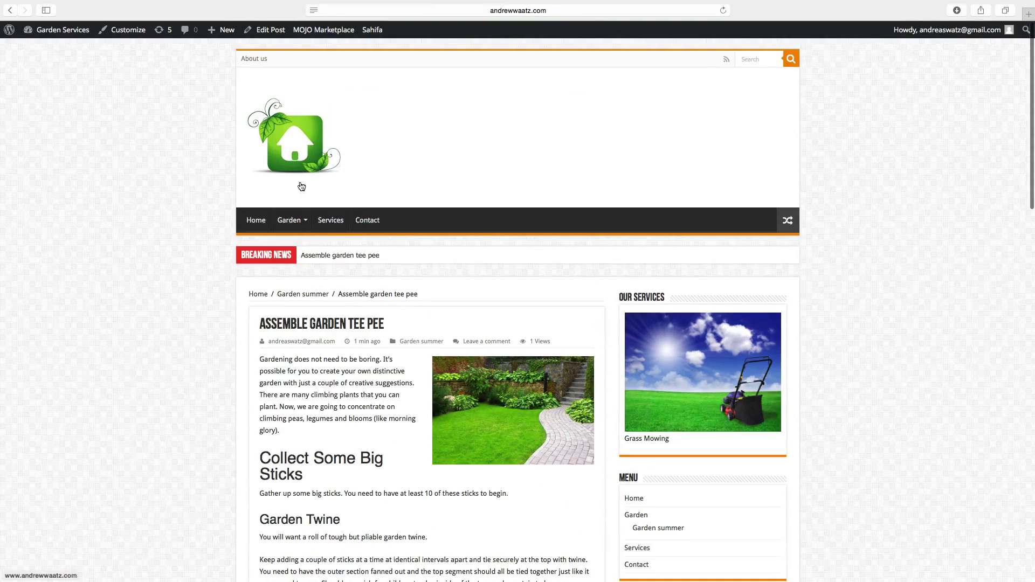
{"action": "left_click", "coordinate": [277, 160]}
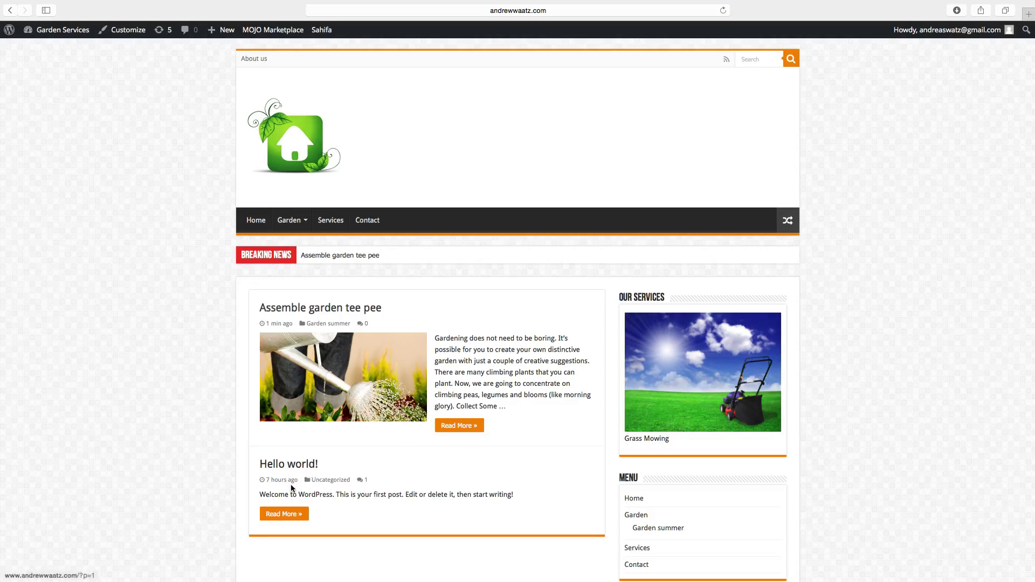
Step: Trash the Hello world! post from All Posts, then view the live front page
{"action": "mouse_move", "coordinate": [45, 32]}
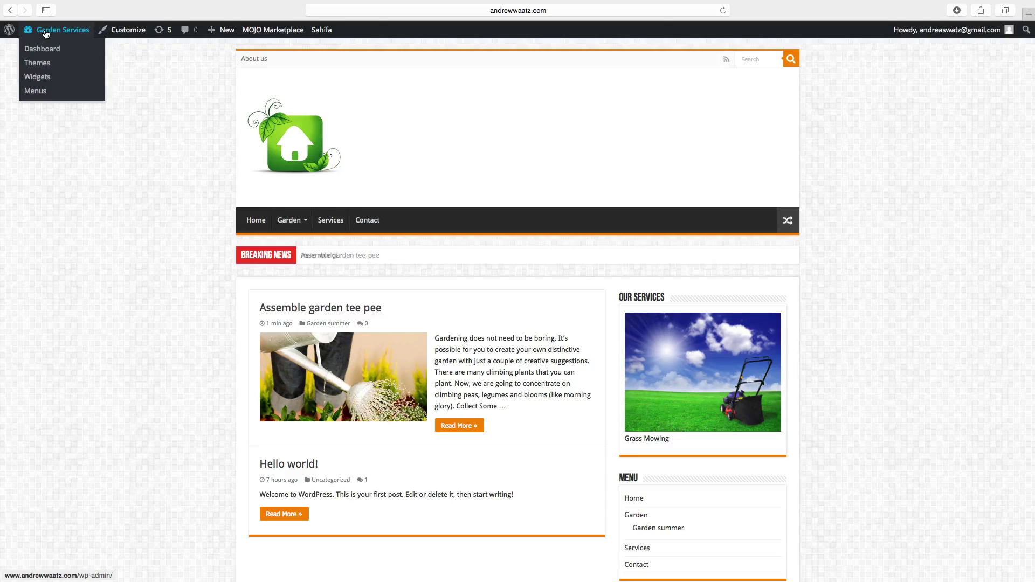
{"action": "left_click", "coordinate": [44, 50]}
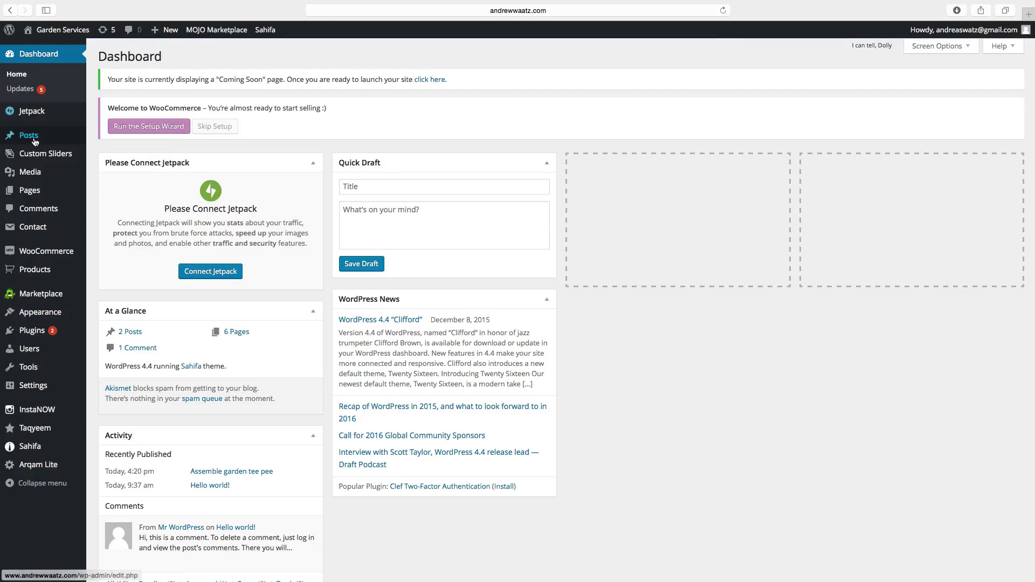
{"action": "mouse_move", "coordinate": [35, 142]}
{"action": "left_click", "coordinate": [108, 139]}
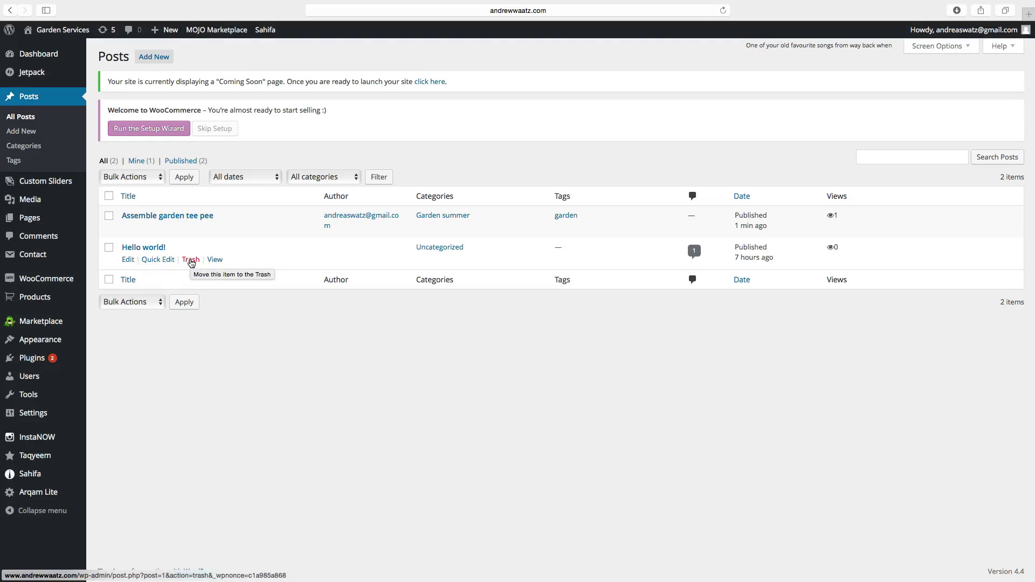
{"action": "left_click", "coordinate": [191, 261]}
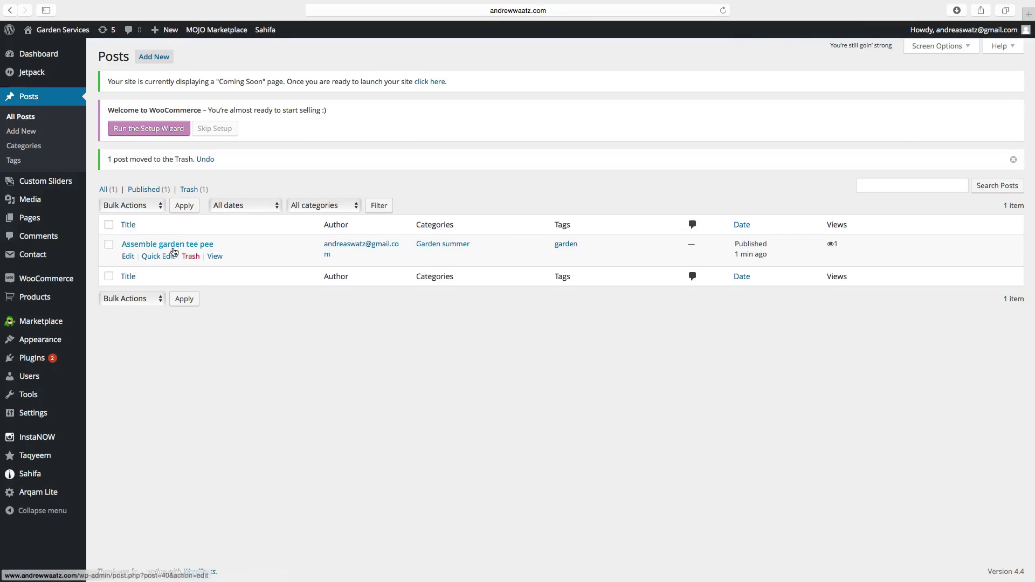
{"action": "left_click", "coordinate": [57, 32]}
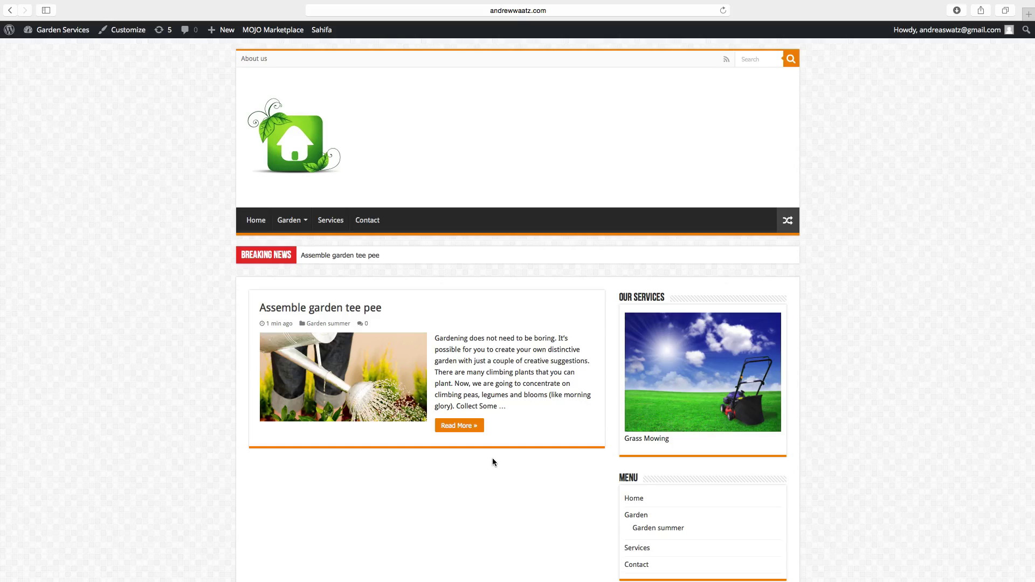
Step: Switch the Home page template to Blog List, update it, and view the homepage
{"action": "left_click", "coordinate": [256, 221]}
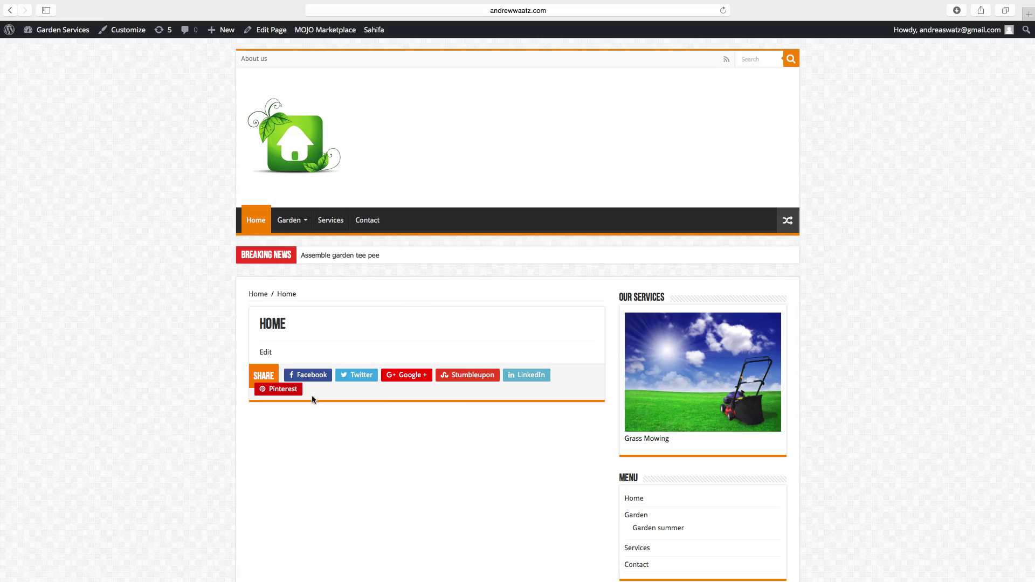
{"action": "left_click", "coordinate": [266, 354]}
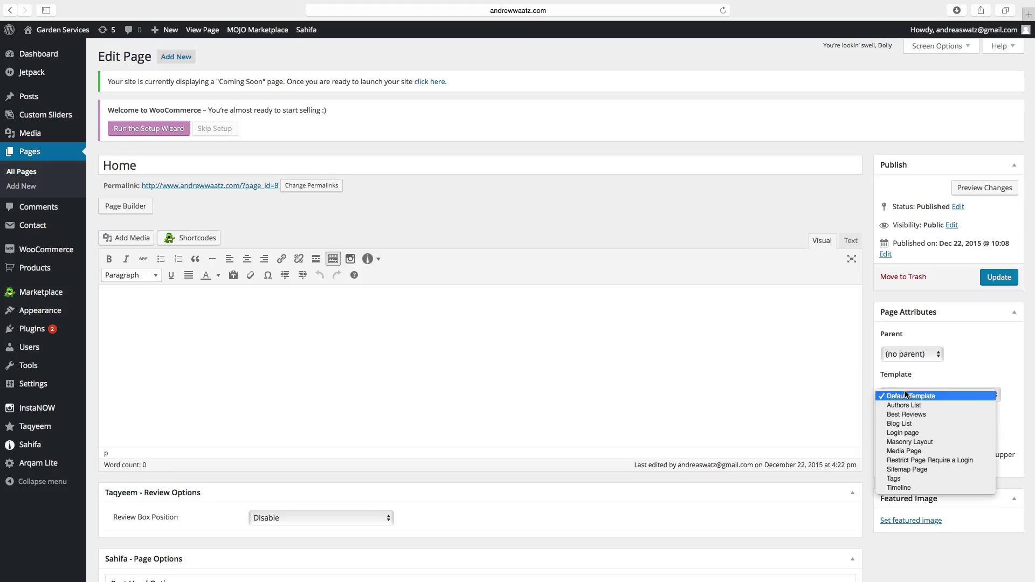
{"action": "left_click", "coordinate": [907, 395]}
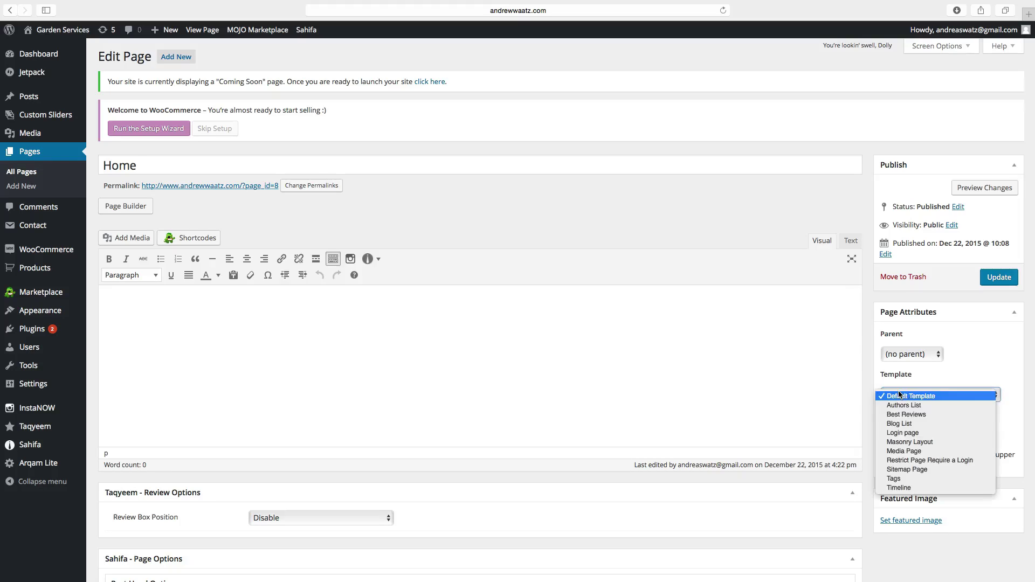
{"action": "left_click", "coordinate": [901, 424]}
{"action": "left_click", "coordinate": [999, 279]}
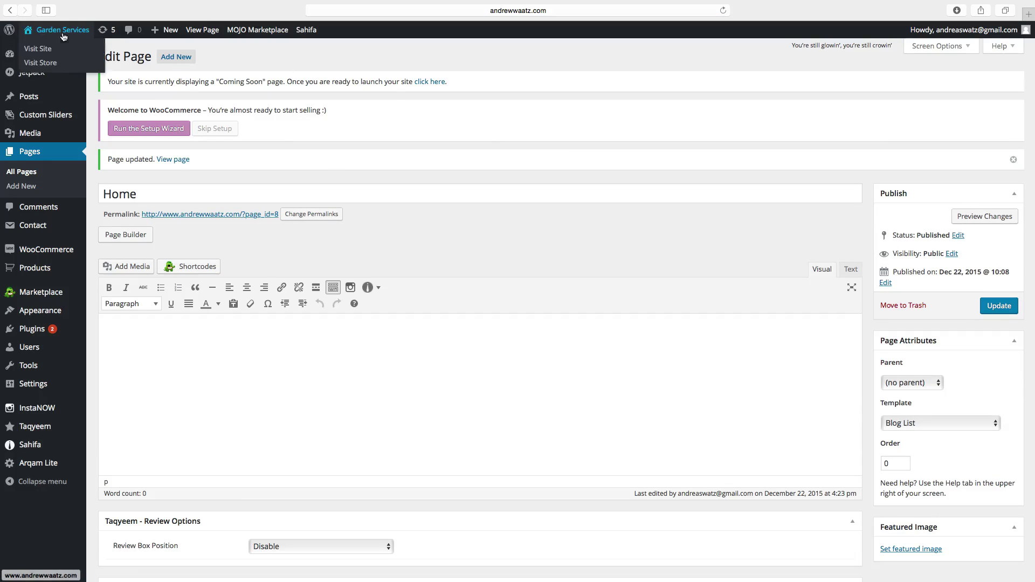
{"action": "left_click", "coordinate": [54, 40]}
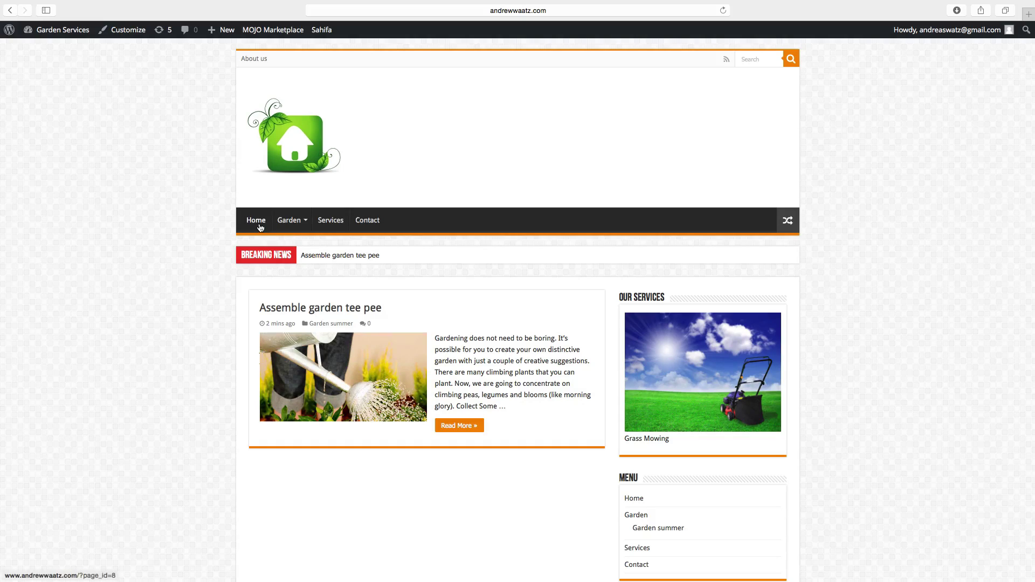